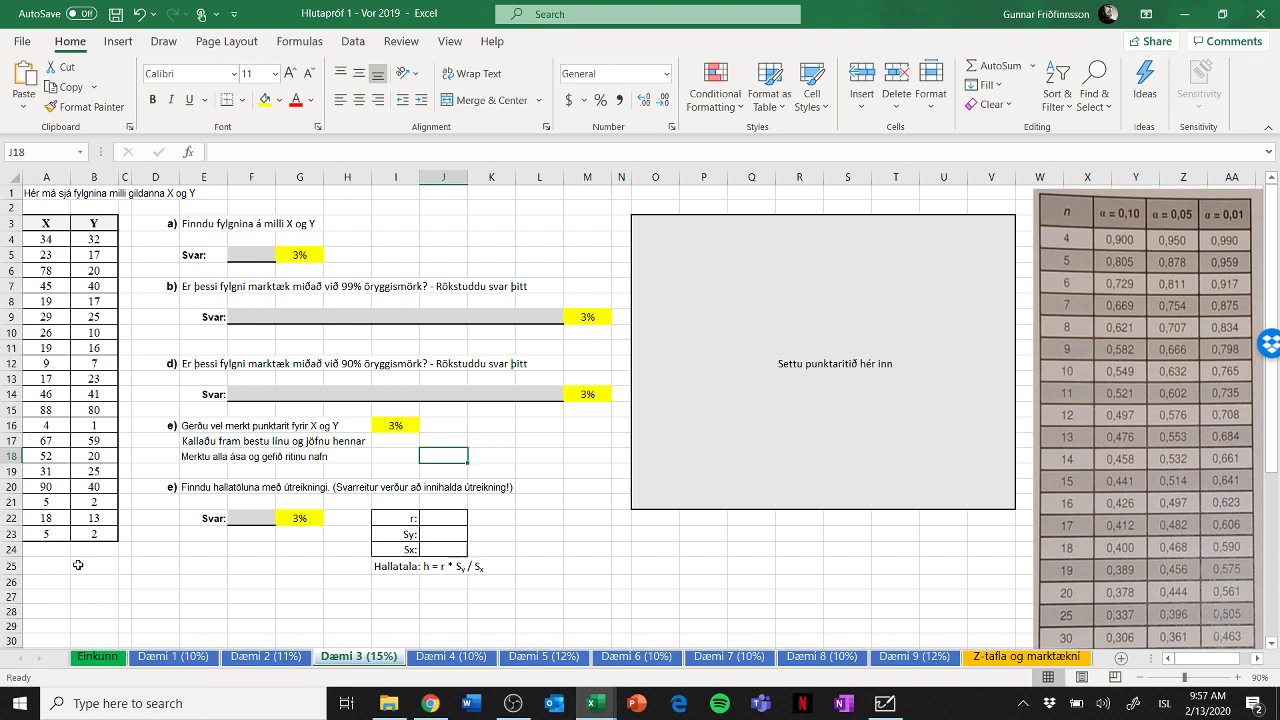
Calculate the correlation between X and Y in F5 using CORREL with arrays A4:A23 and B4:B23.
{"action": "left_click", "coordinate": [247, 258]}
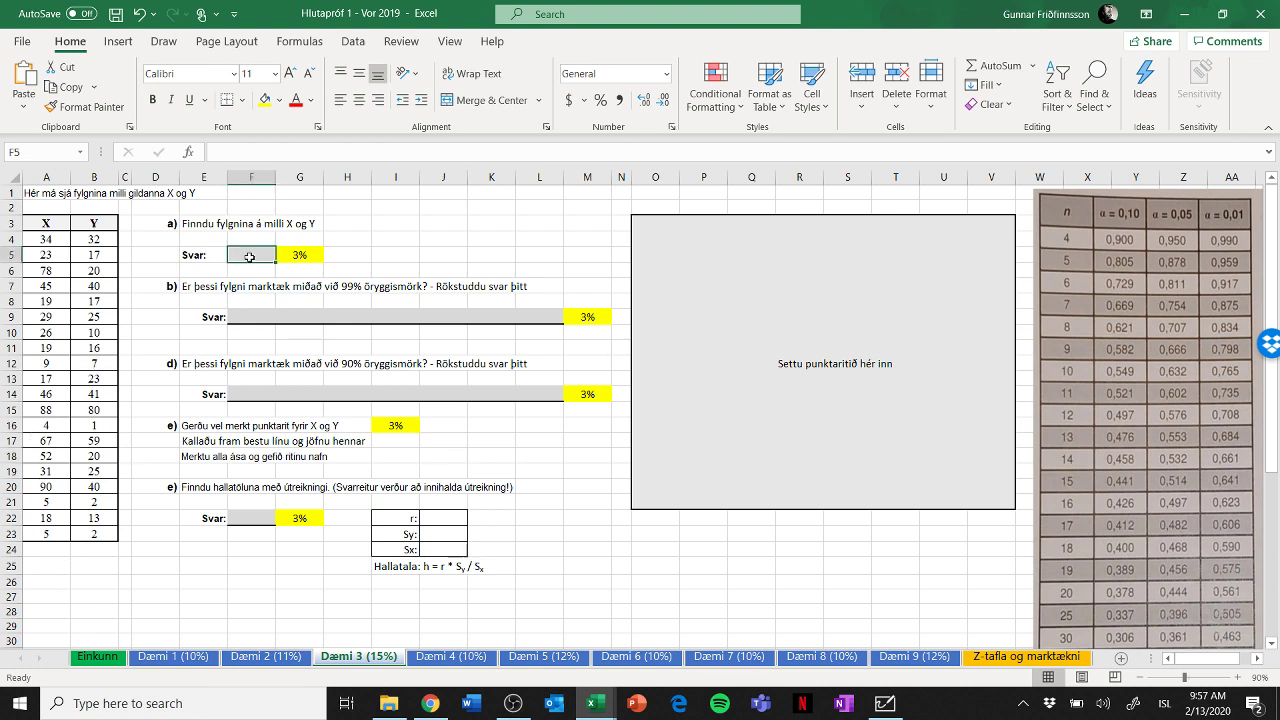
{"action": "left_click", "coordinate": [189, 155]}
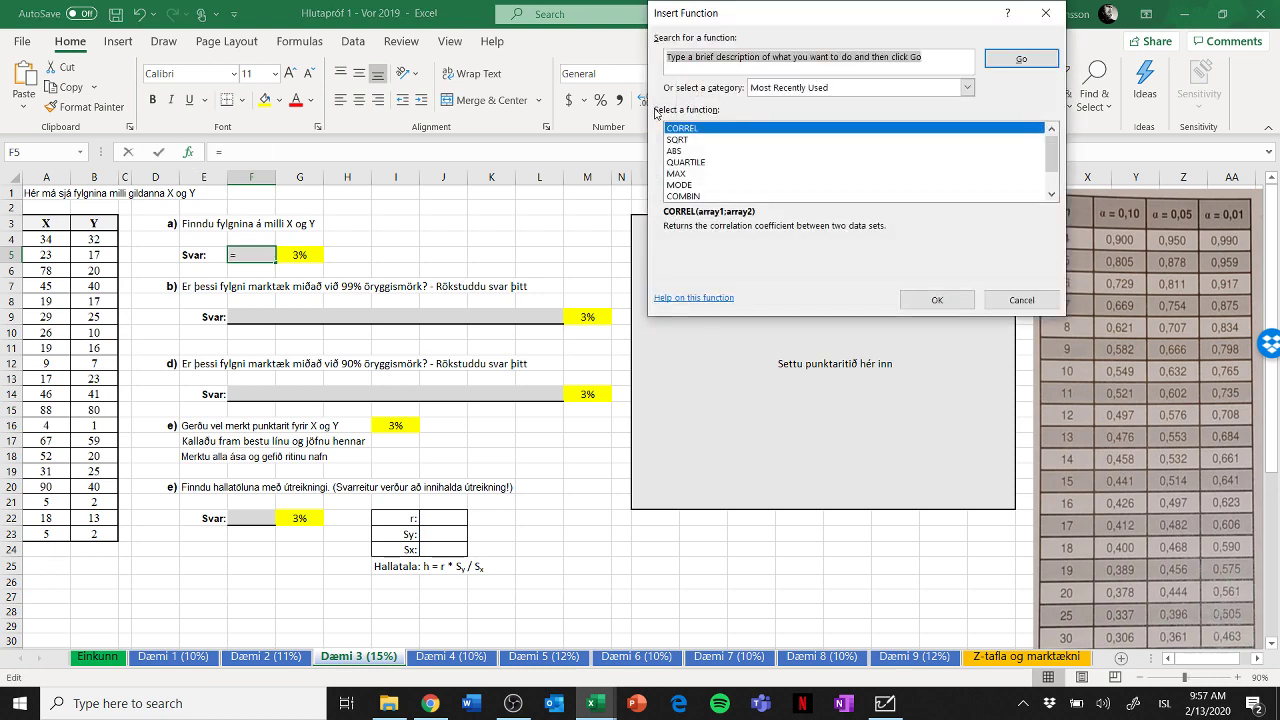
{"action": "left_click", "coordinate": [936, 301]}
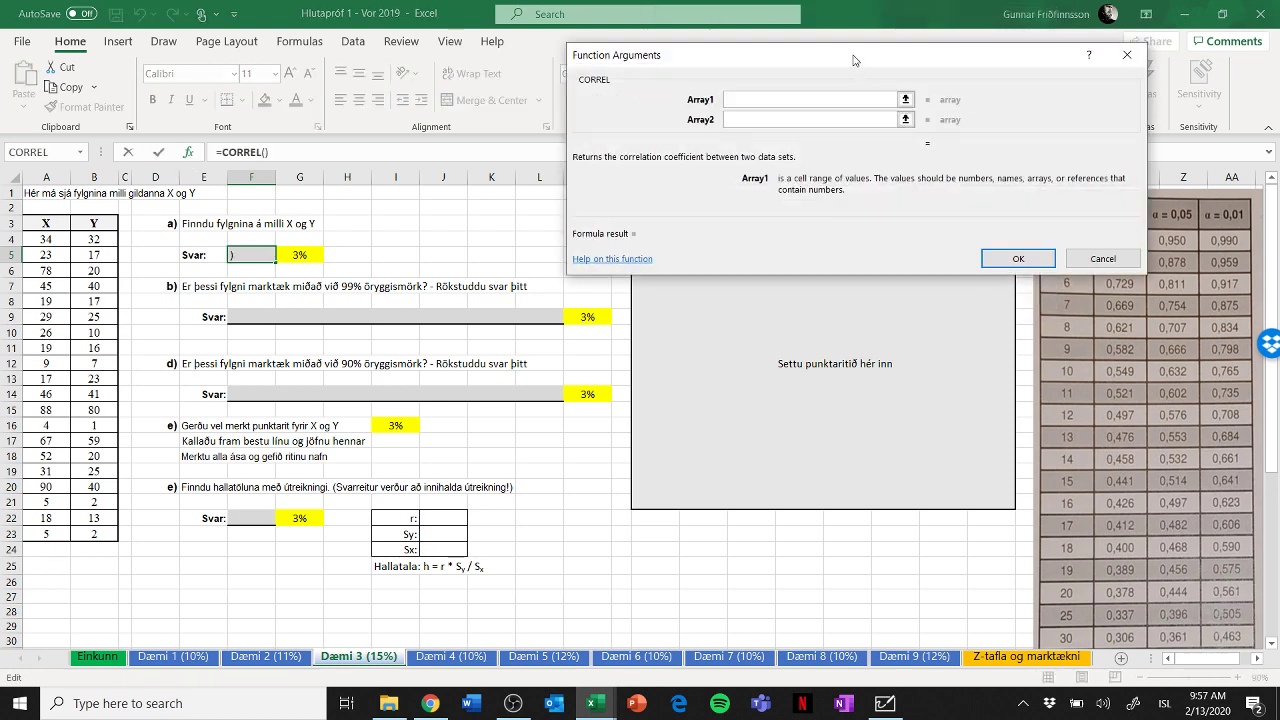
{"action": "left_click_drag", "start_coordinate": [860, 58], "coordinate": [915, 215]}
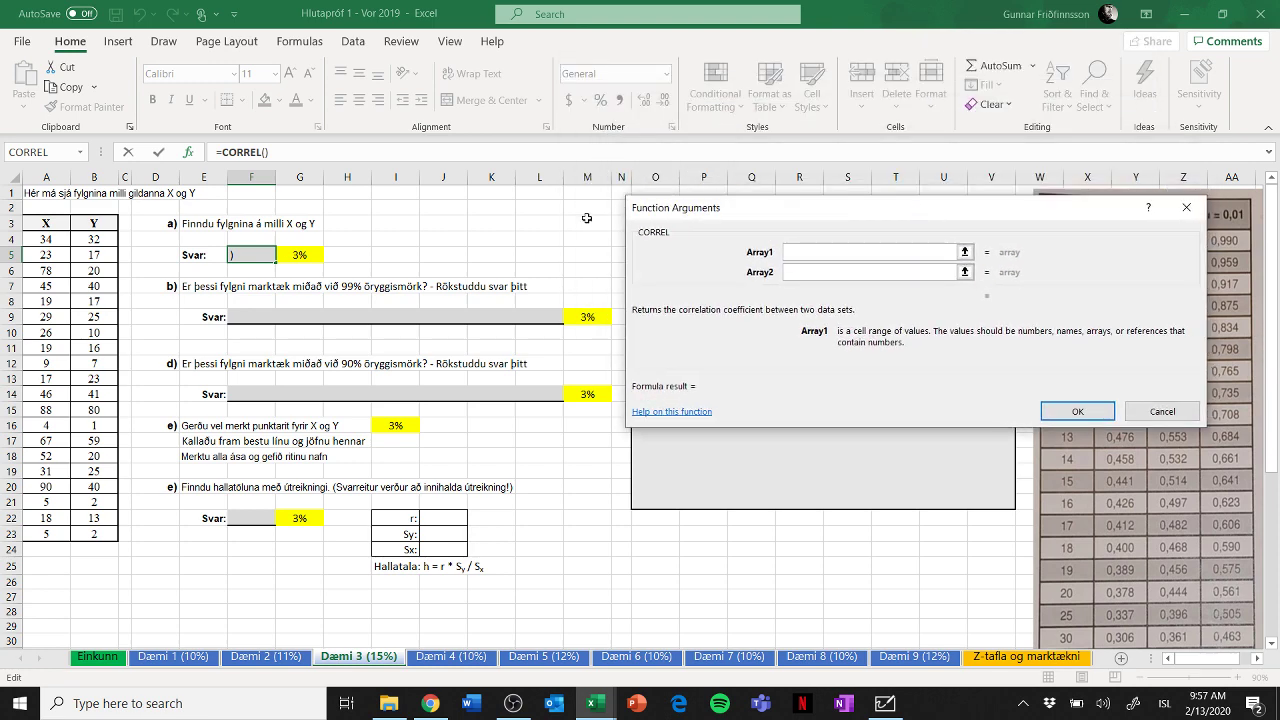
{"action": "left_click_drag", "start_coordinate": [48, 241], "coordinate": [48, 532]}
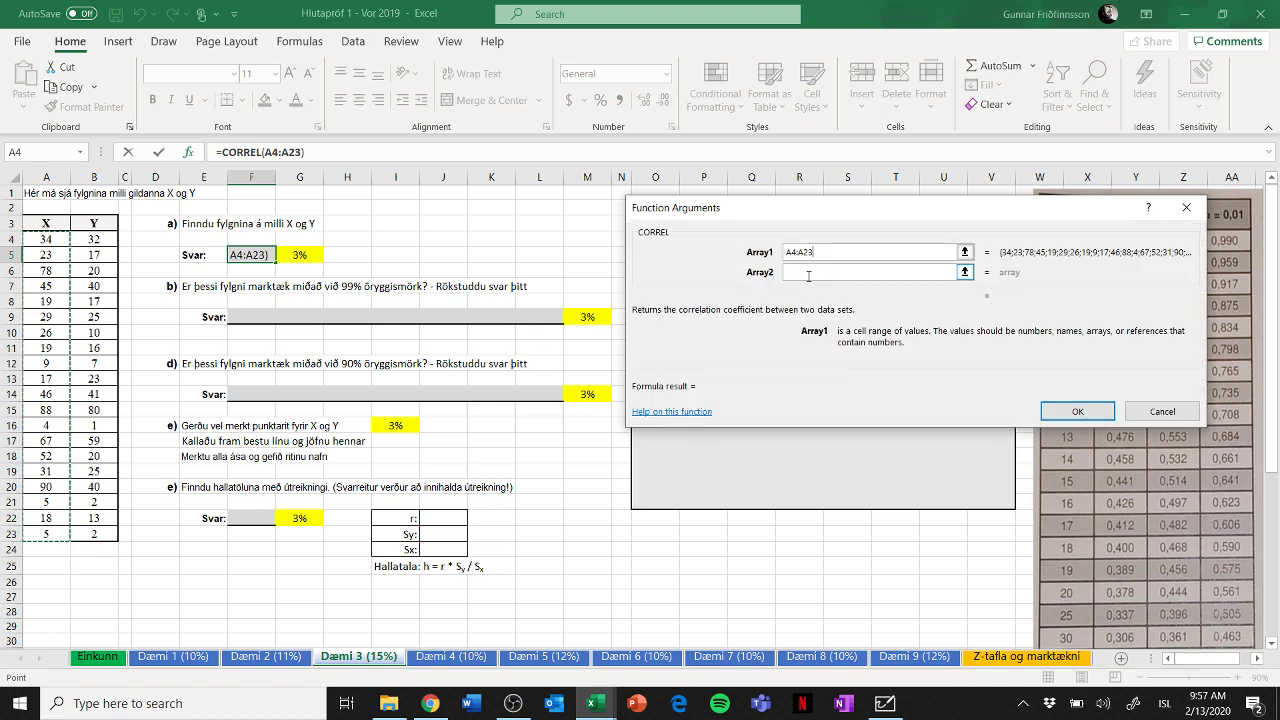
{"action": "left_click", "coordinate": [809, 274]}
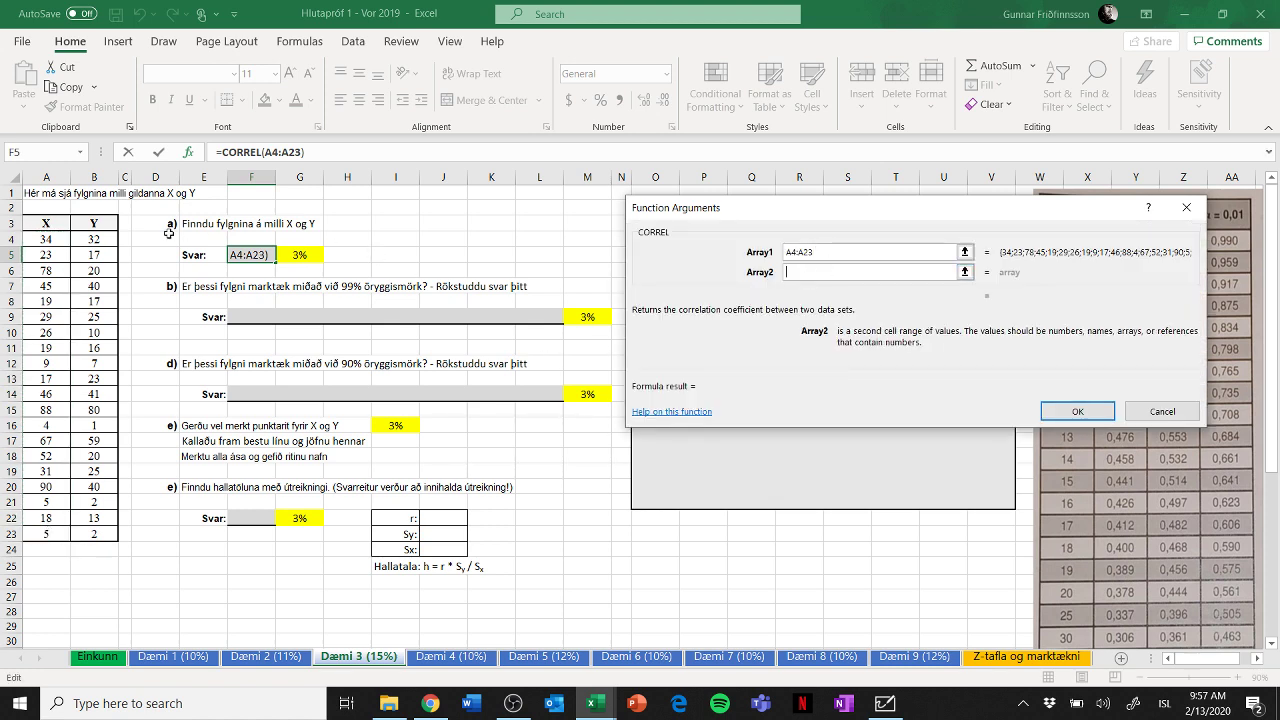
{"action": "left_click_drag", "start_coordinate": [94, 240], "coordinate": [94, 532]}
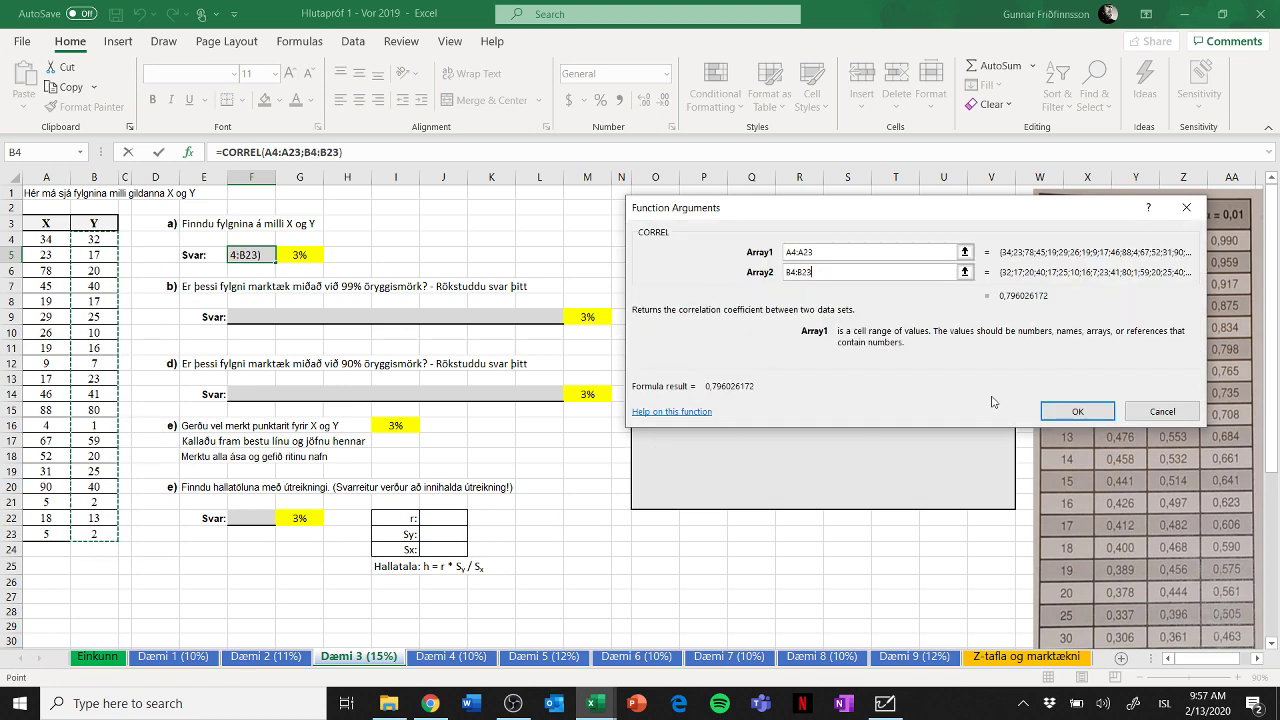
{"action": "left_click", "coordinate": [1070, 414]}
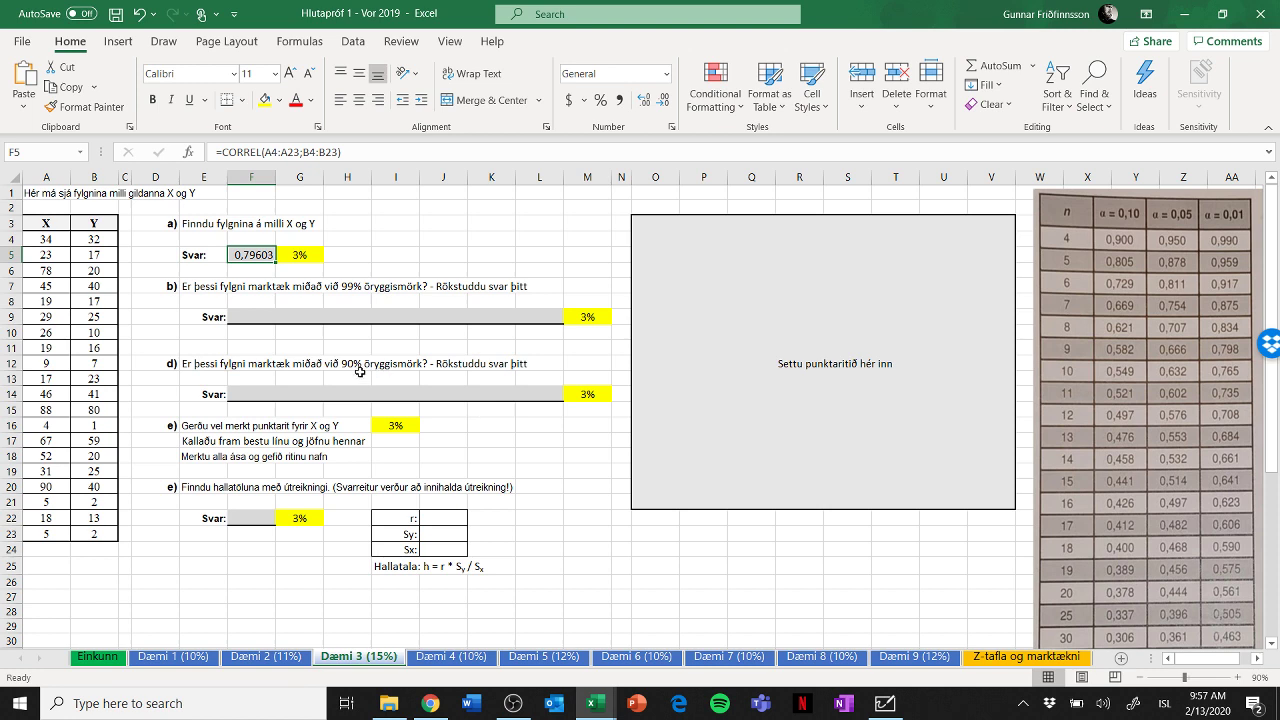
Check how many X values A4:A23 holds and answer the 99% significance question in F9 with "Já".
{"action": "left_click", "coordinate": [273, 317]}
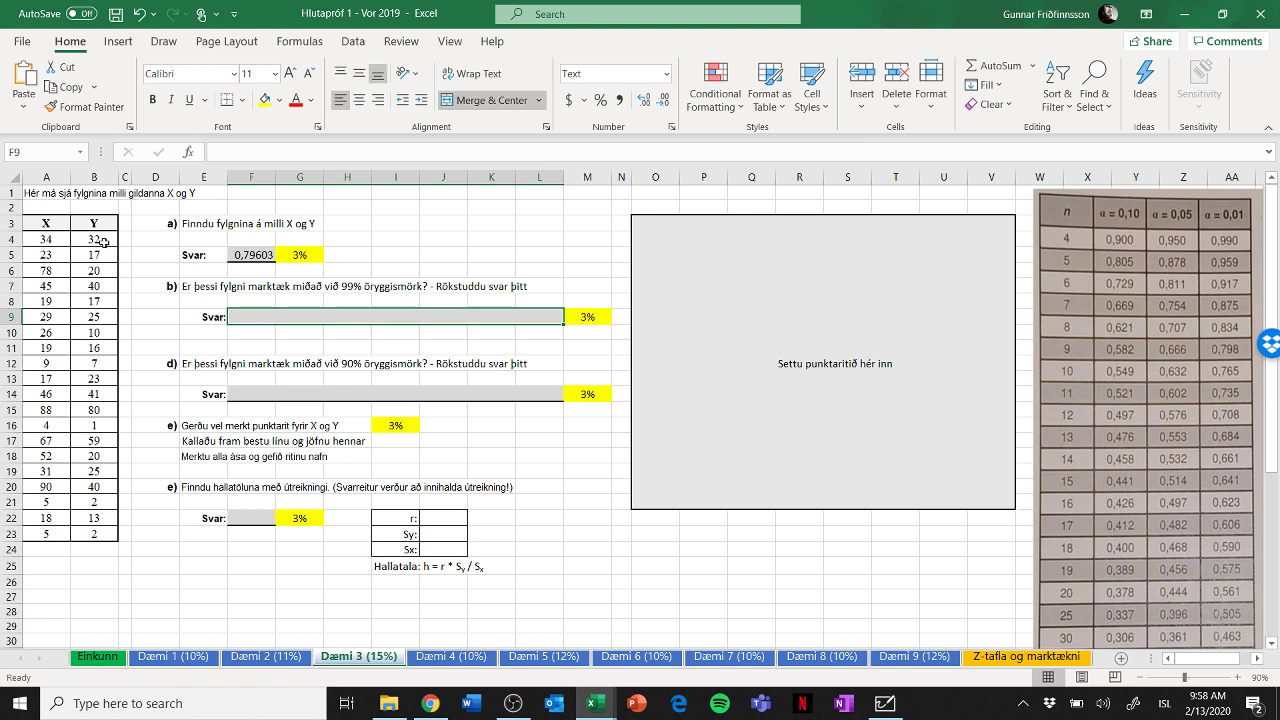
{"action": "left_click_drag", "start_coordinate": [53, 238], "coordinate": [41, 531]}
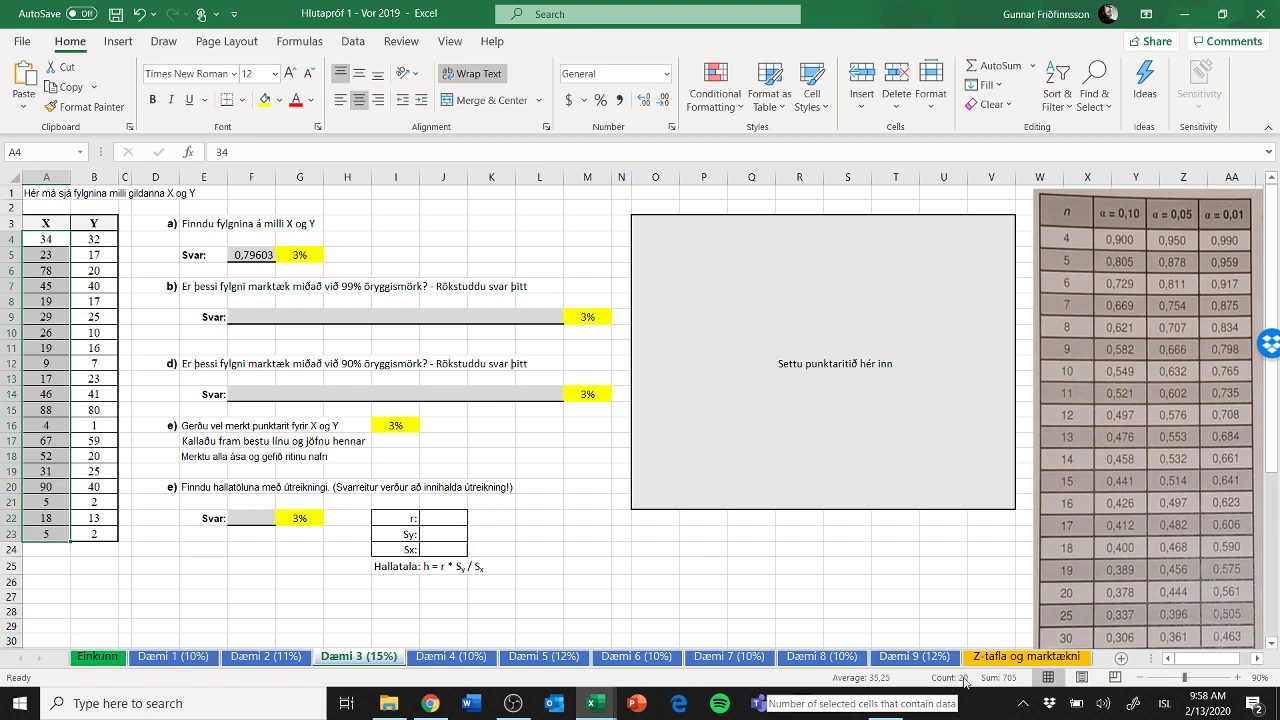
{"action": "left_click", "coordinate": [599, 536]}
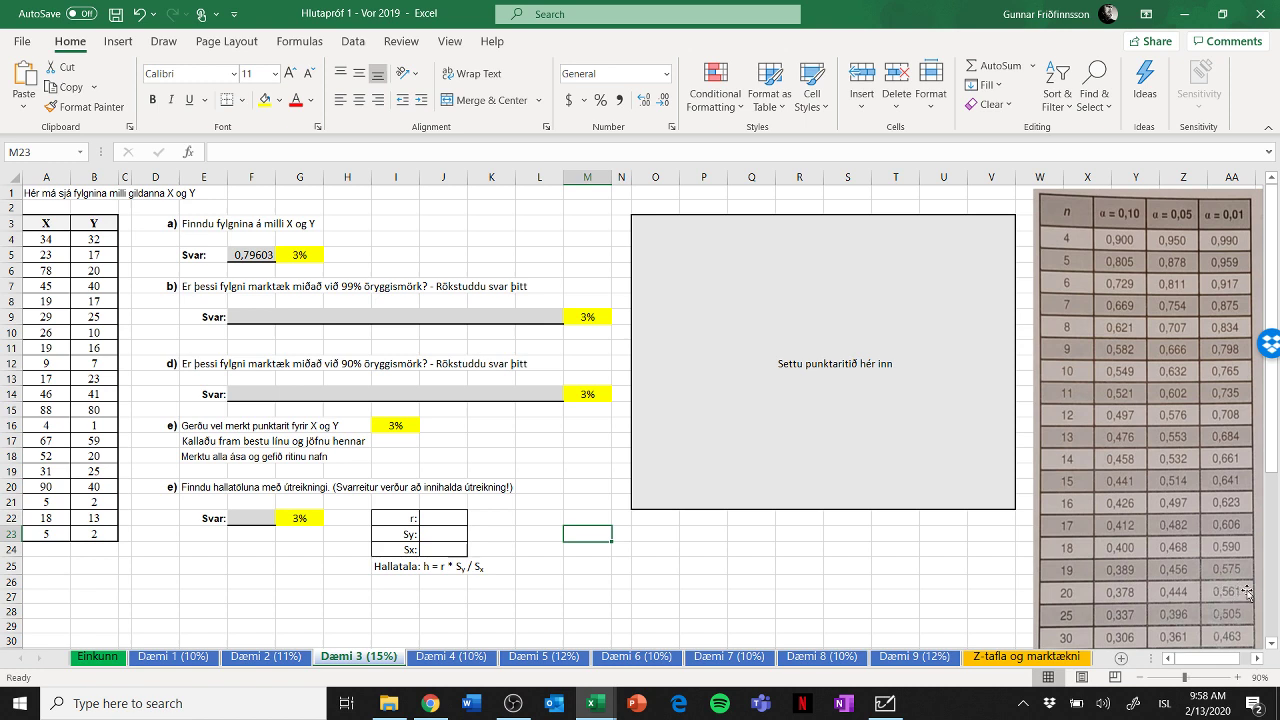
{"action": "left_click", "coordinate": [305, 317]}
{"action": "type", "text": "Já"}
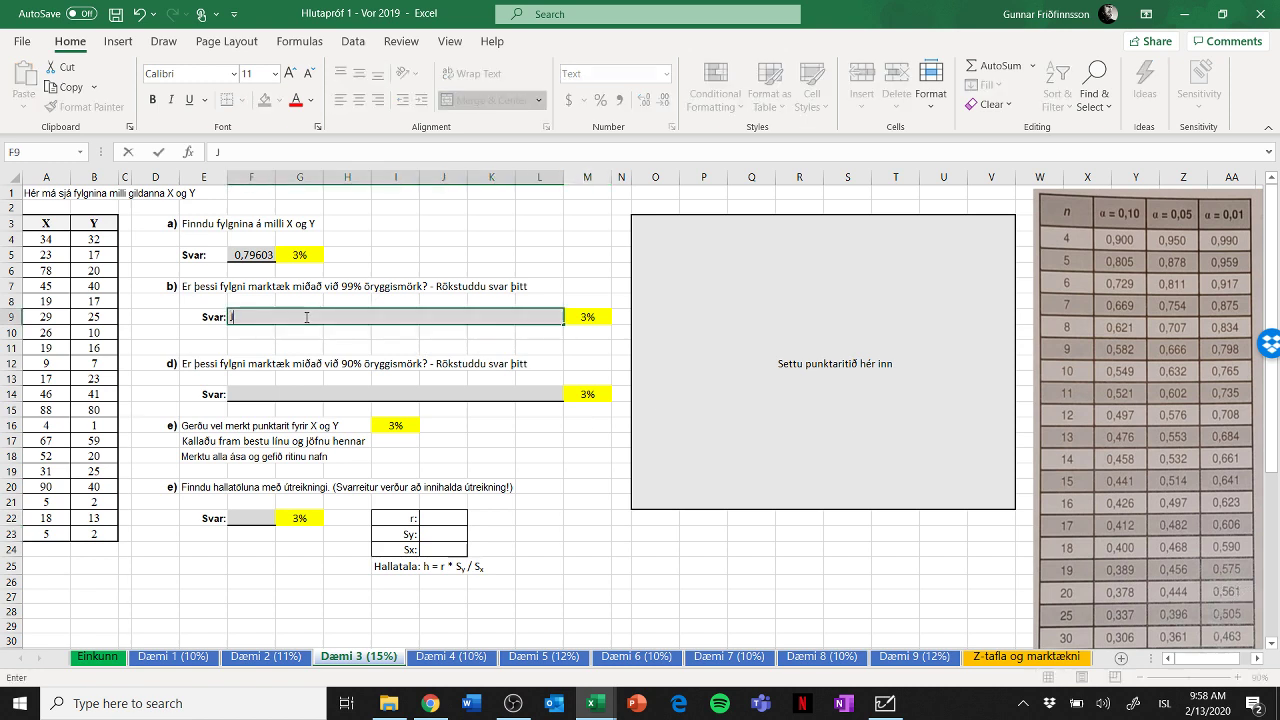
{"action": "left_click", "coordinate": [300, 333]}
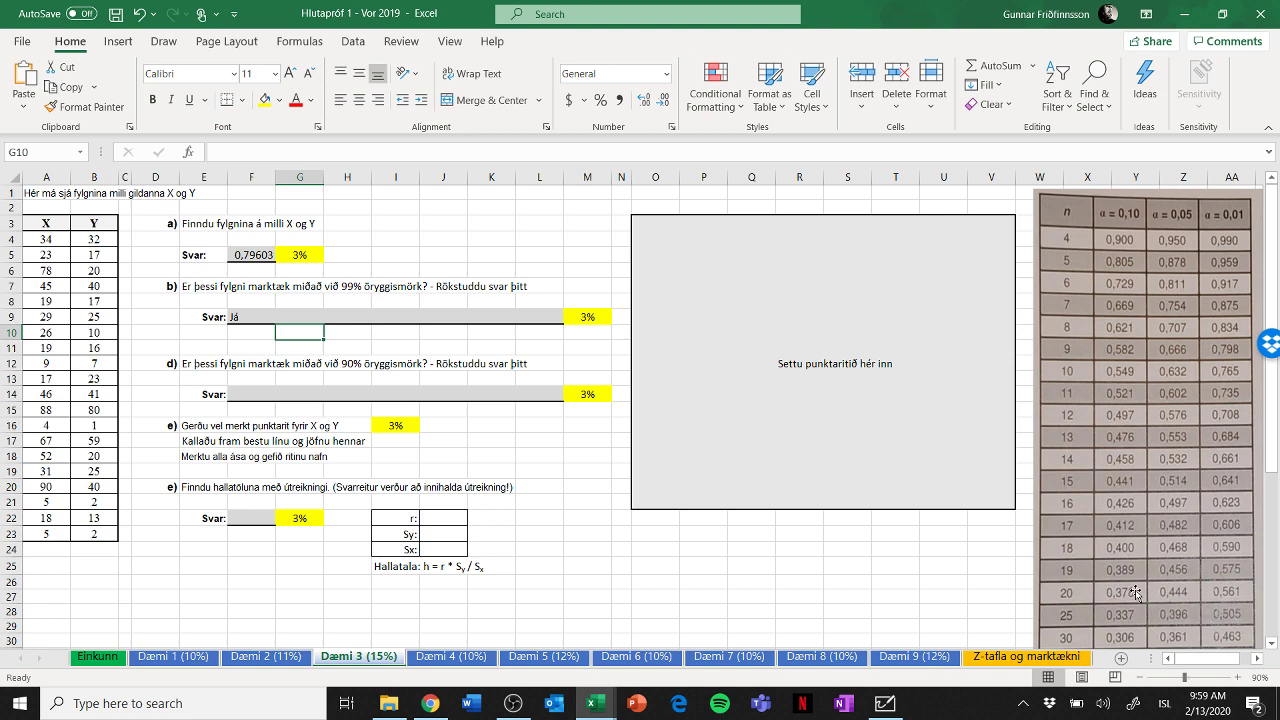
Answer the 90% significance question in F14 with "Já".
{"action": "left_click", "coordinate": [260, 394]}
{"action": "type", "text": "Já"}
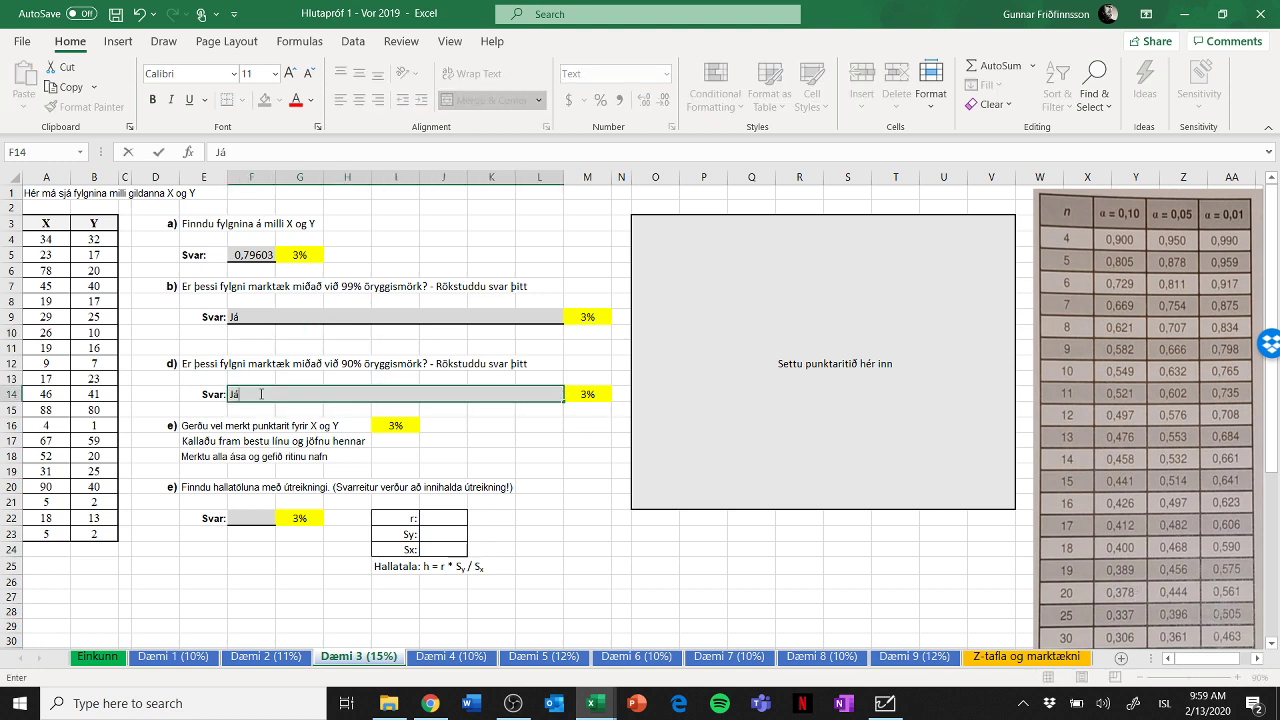
{"action": "left_click", "coordinate": [607, 539]}
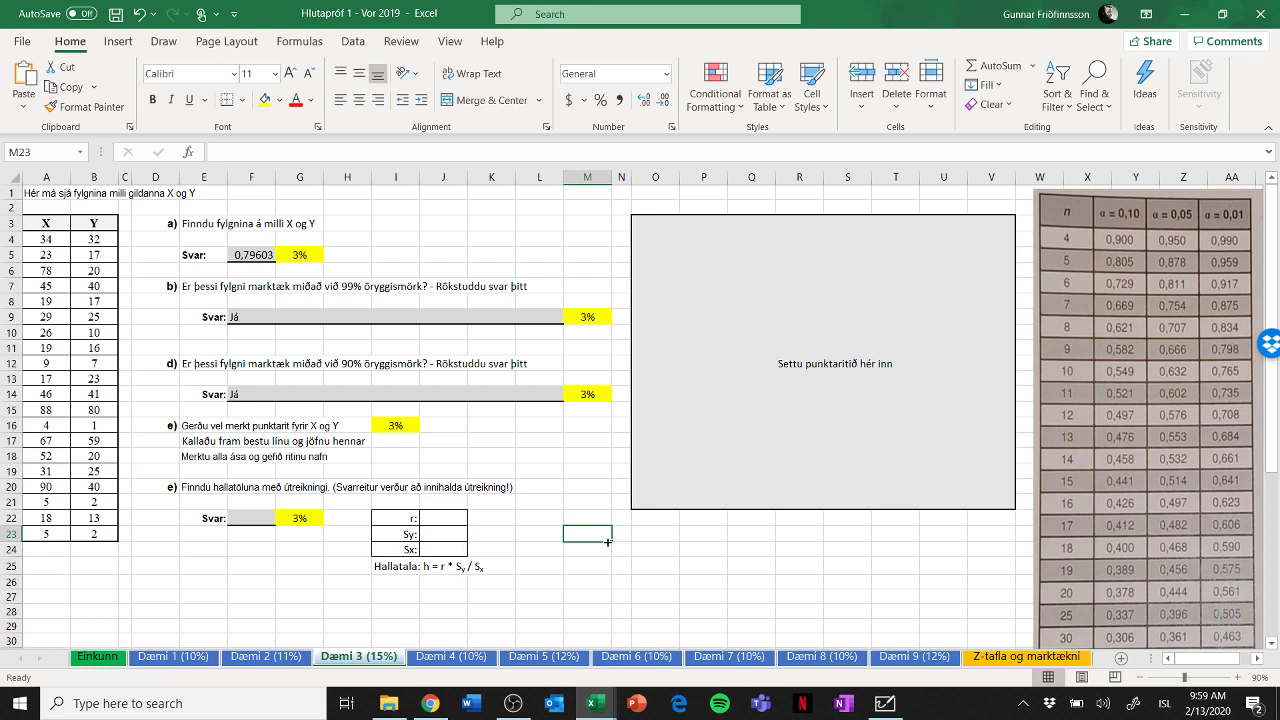
Insert a markers-only scatter chart of A3:B23 and fit it exactly over the grey chart placeholder.
{"action": "left_click", "coordinate": [53, 222]}
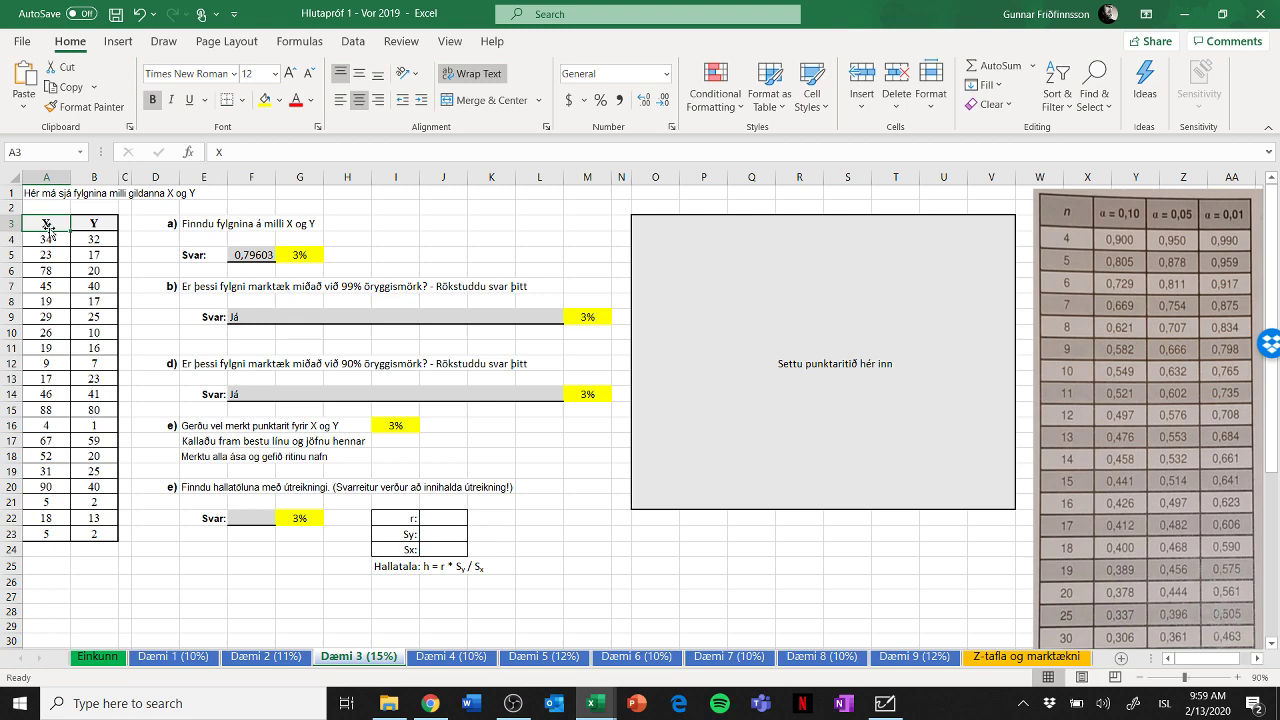
{"action": "left_click_drag", "start_coordinate": [51, 223], "coordinate": [96, 534]}
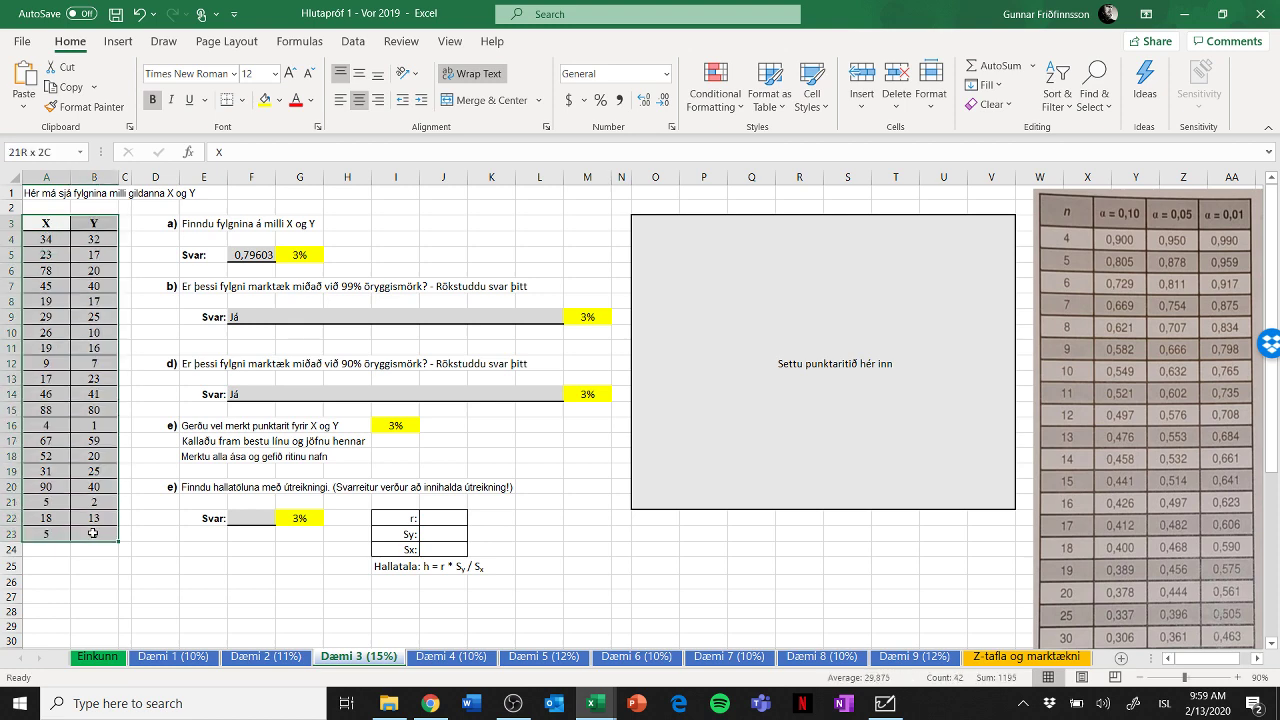
{"action": "left_click", "coordinate": [116, 46]}
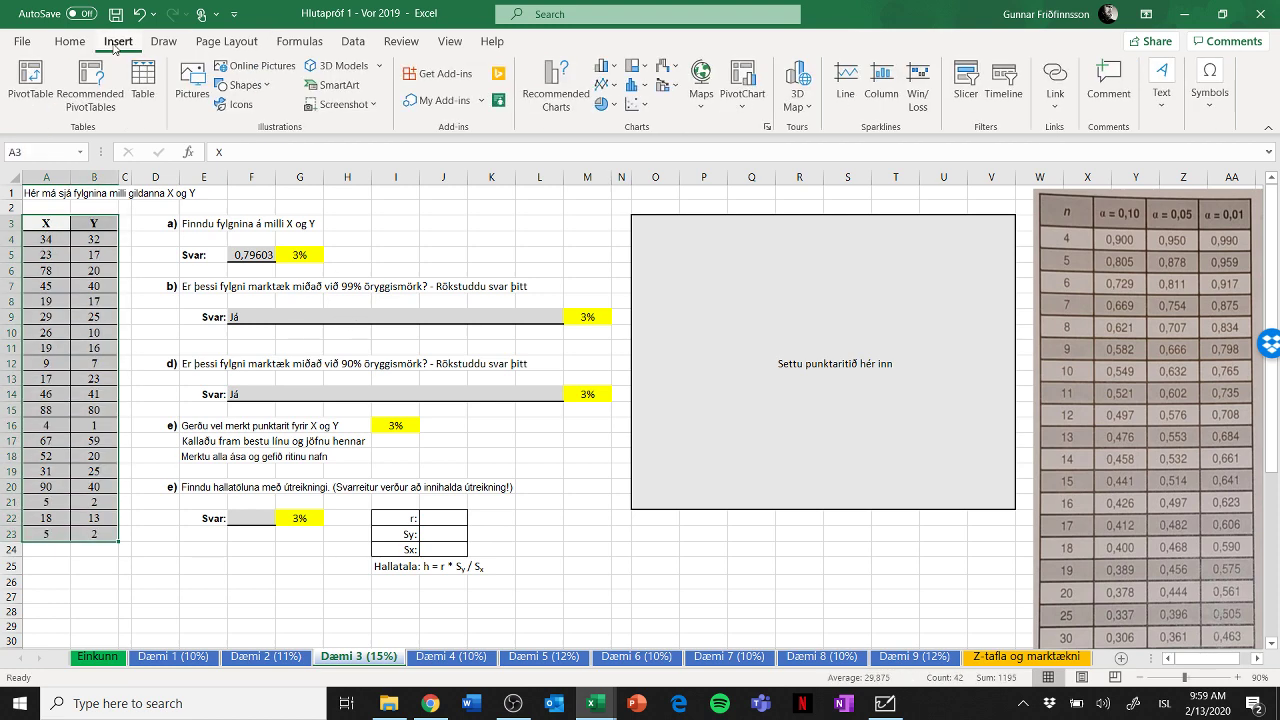
{"action": "left_click", "coordinate": [647, 108]}
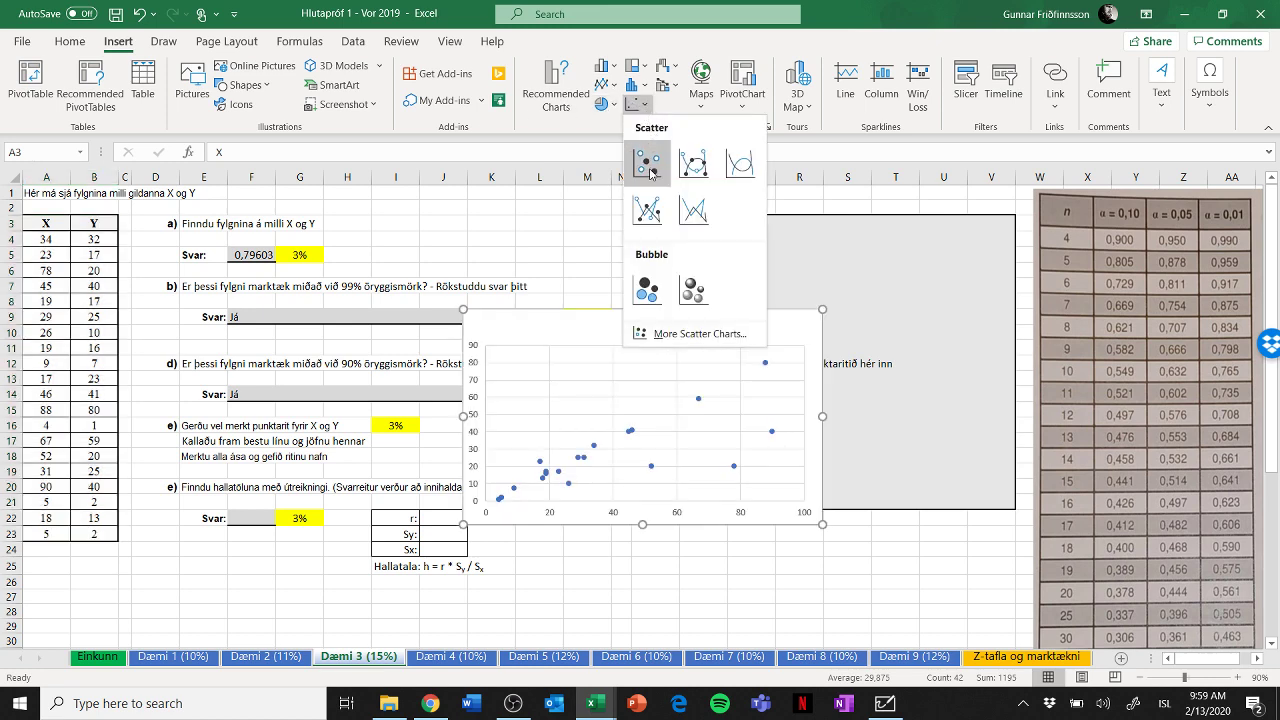
{"action": "left_click", "coordinate": [648, 165]}
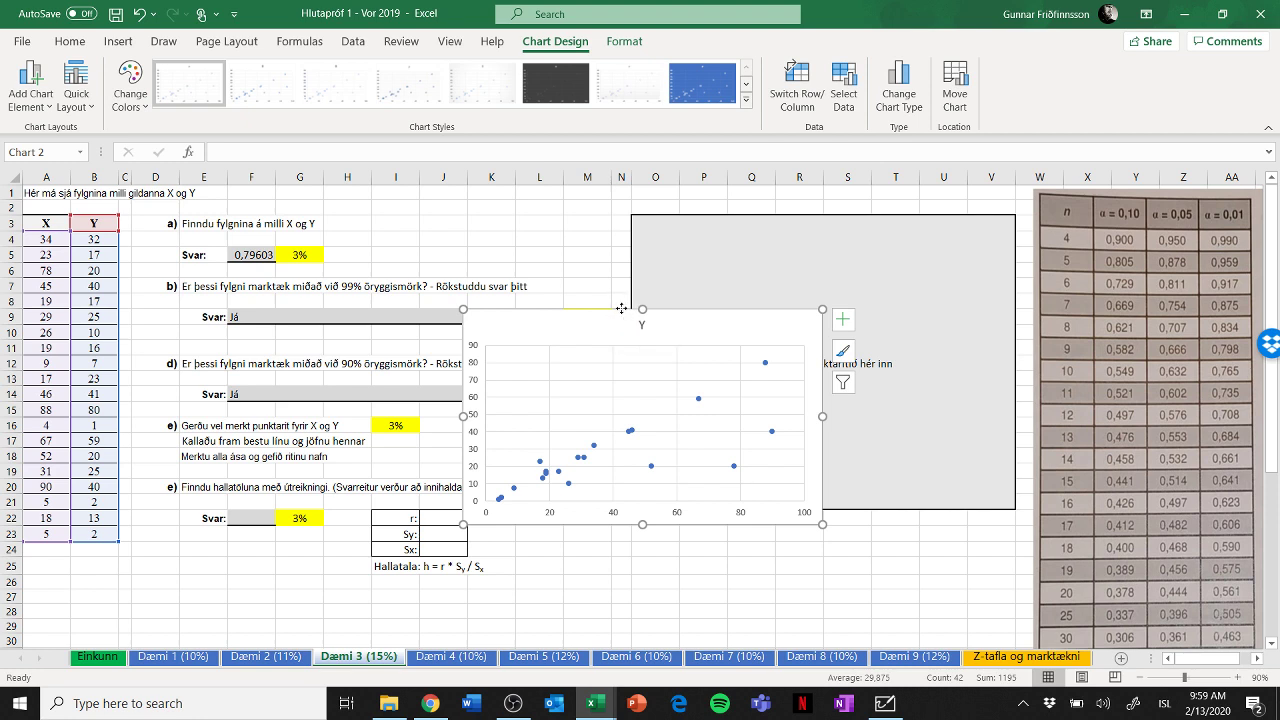
{"action": "left_click_drag", "start_coordinate": [621, 308], "coordinate": [791, 216]}
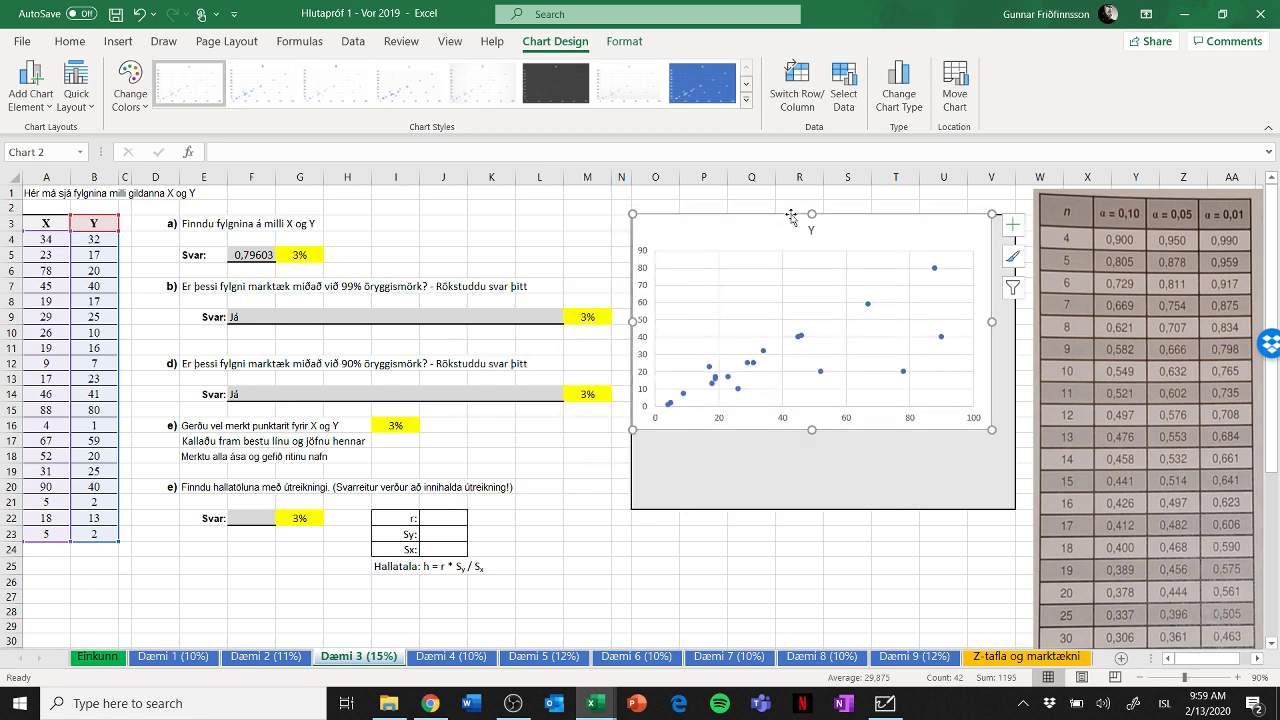
{"action": "left_click_drag", "start_coordinate": [991, 430], "coordinate": [1016, 509]}
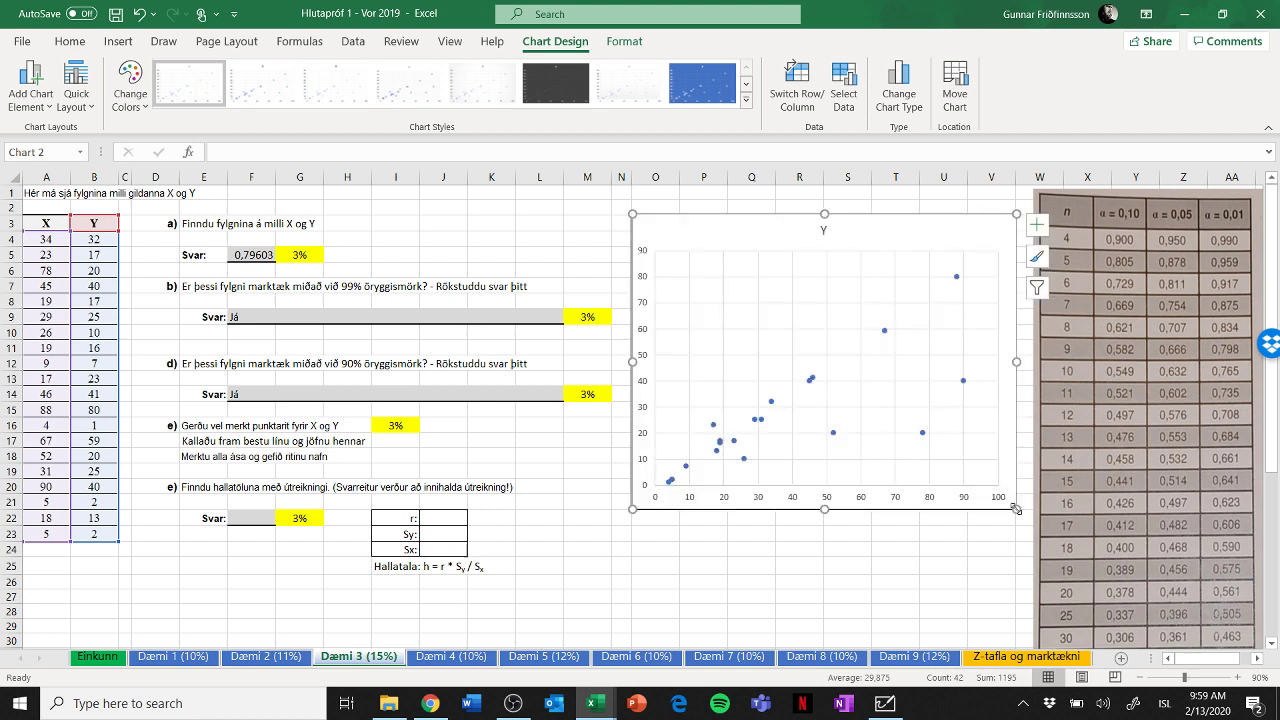
Add a linear trendline to the scatter series, displaying its equation and R-squared value on the chart.
{"action": "left_click", "coordinate": [885, 333]}
{"action": "right_click", "coordinate": [885, 333]}
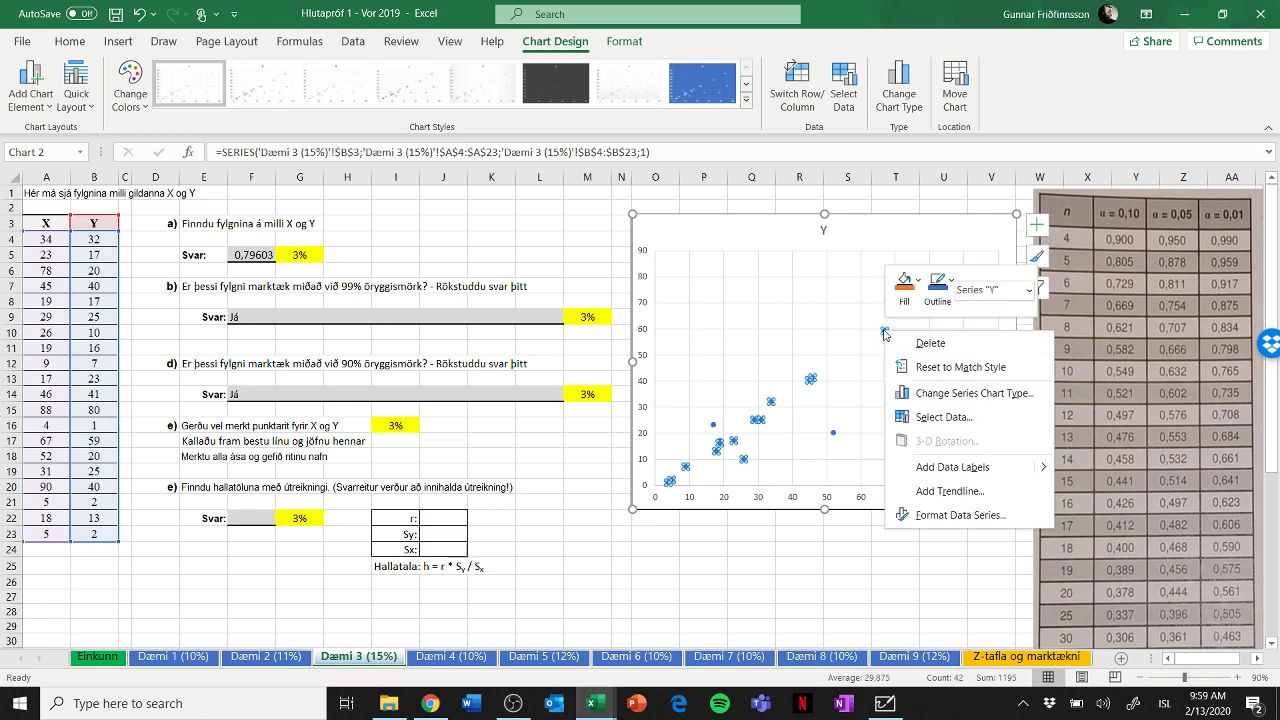
{"action": "left_click", "coordinate": [940, 492]}
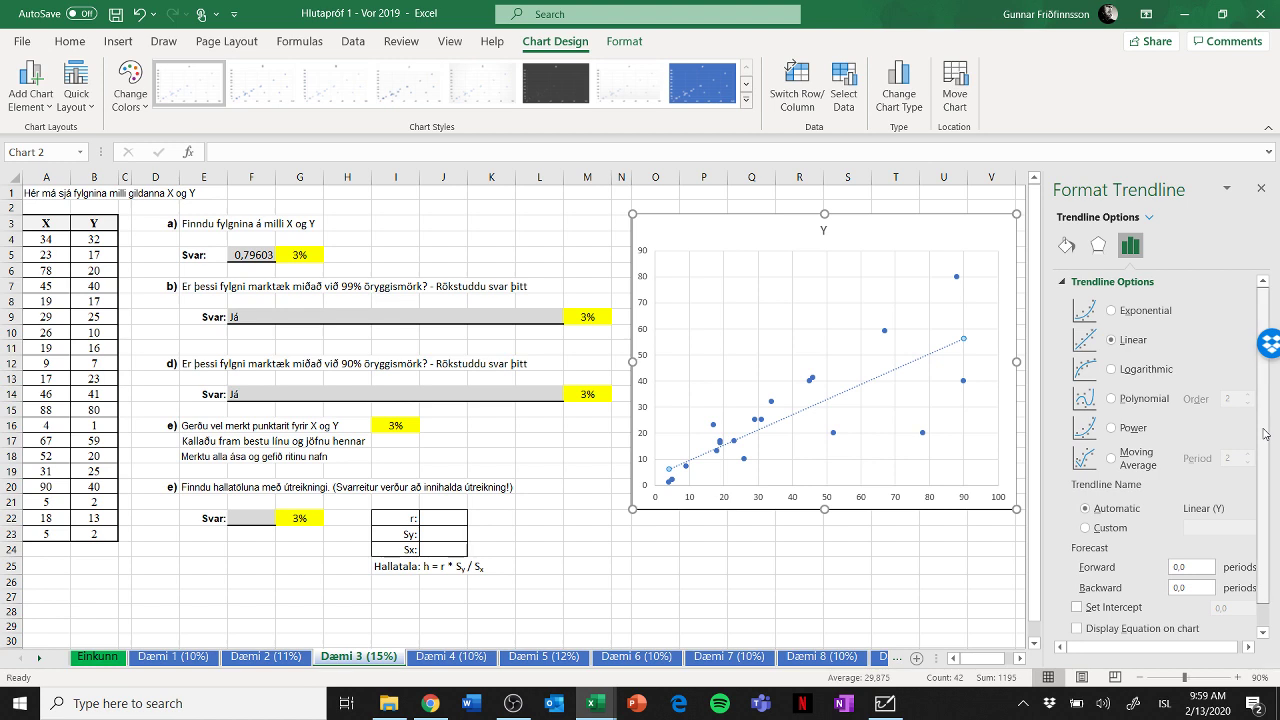
{"action": "scroll", "coordinate": [1264, 433], "scroll_direction": "down", "scroll_amount": 1}
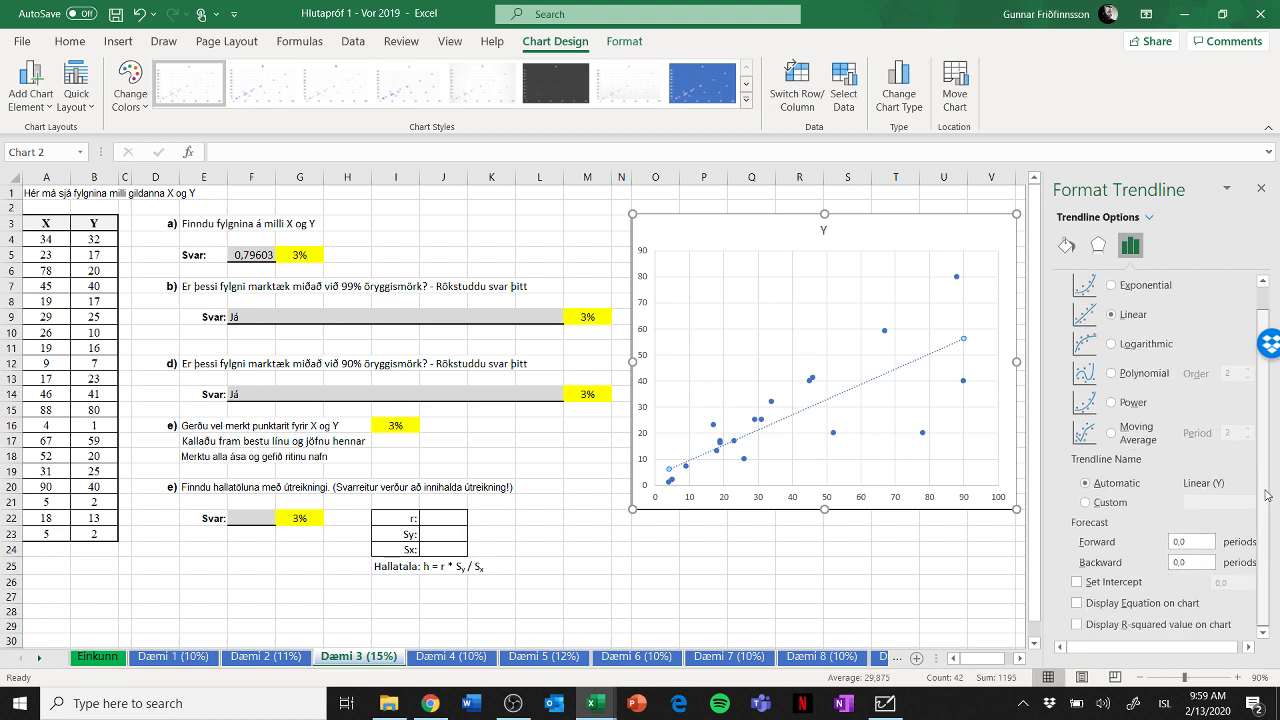
{"action": "left_click", "coordinate": [1077, 605]}
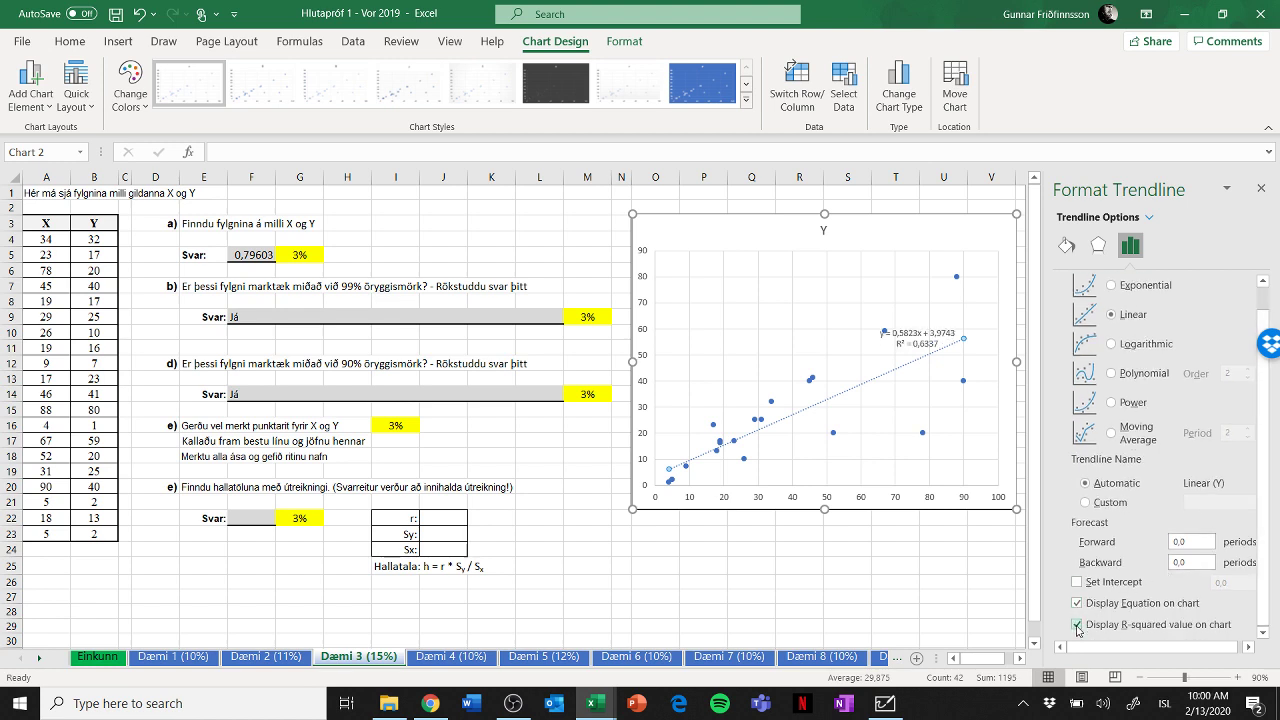
Move the trendline equation label to the chart's upper-right corner, clear of the data points, and close the formatting pane.
{"action": "left_click", "coordinate": [915, 335]}
{"action": "left_click_drag", "start_coordinate": [931, 229], "coordinate": [932, 228]}
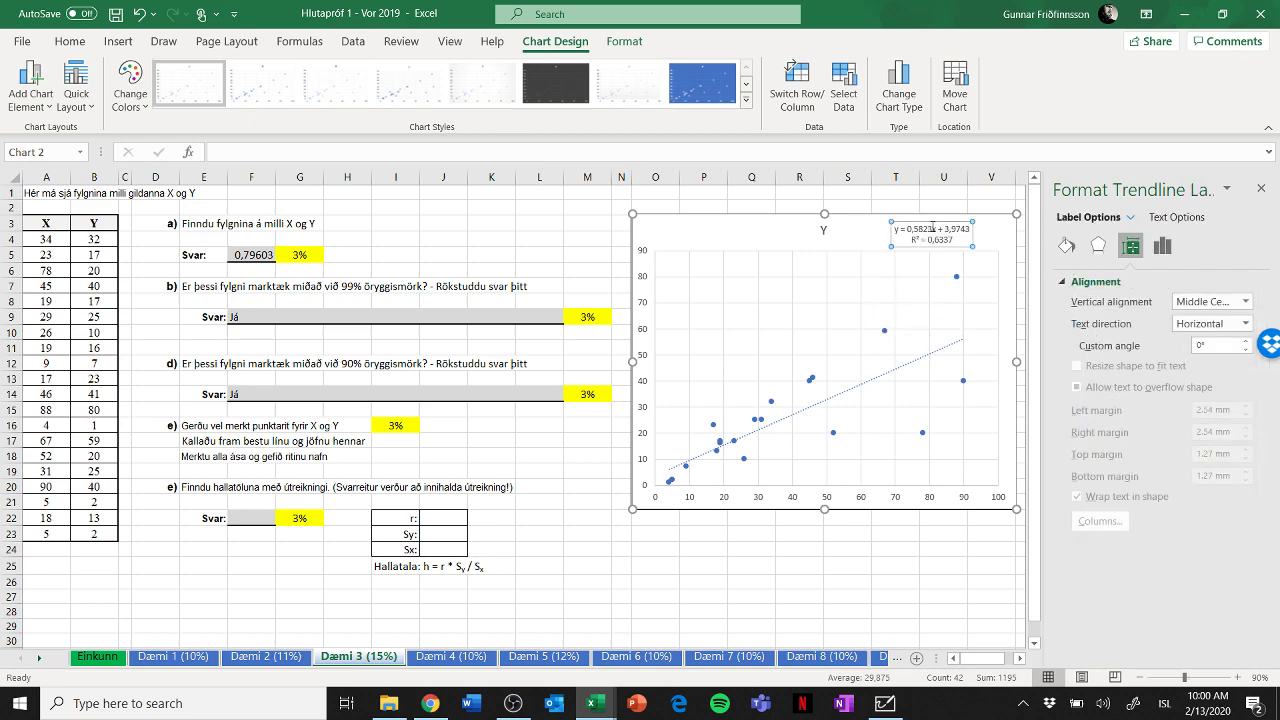
{"action": "left_click", "coordinate": [1261, 188]}
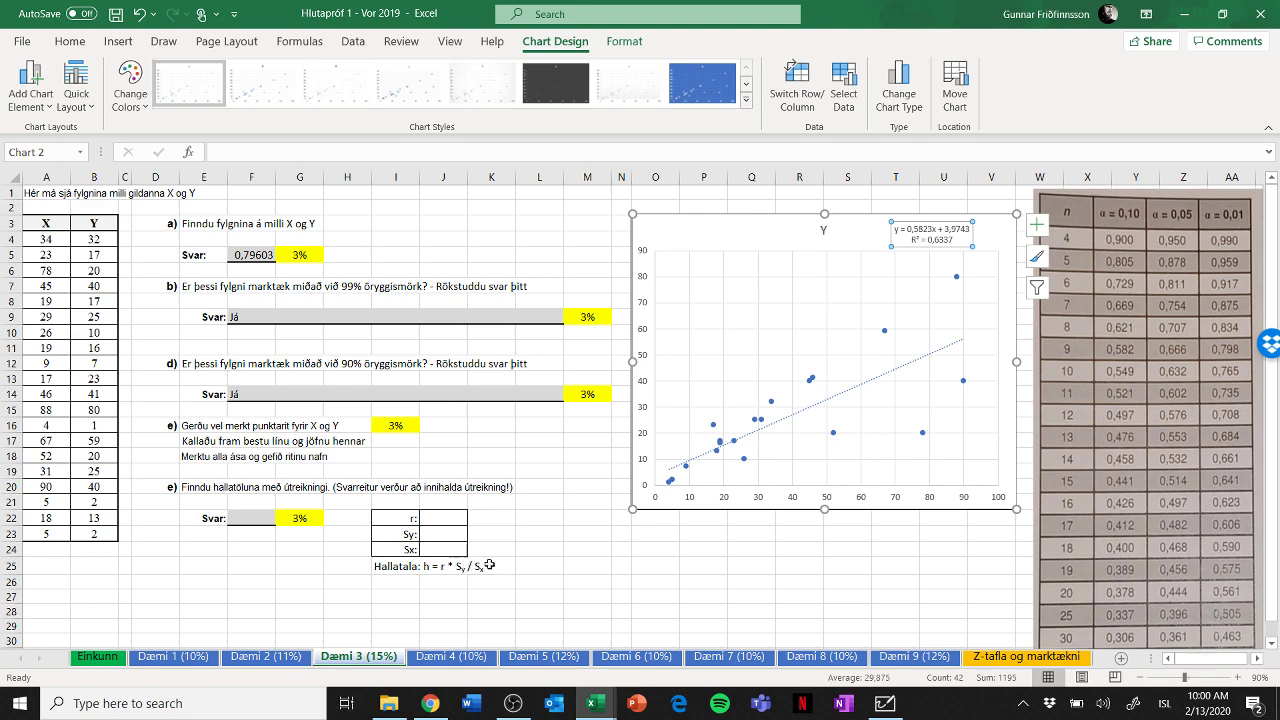
Fill in r in J22 with a reference to the correlation result in F5.
{"action": "left_click", "coordinate": [441, 519]}
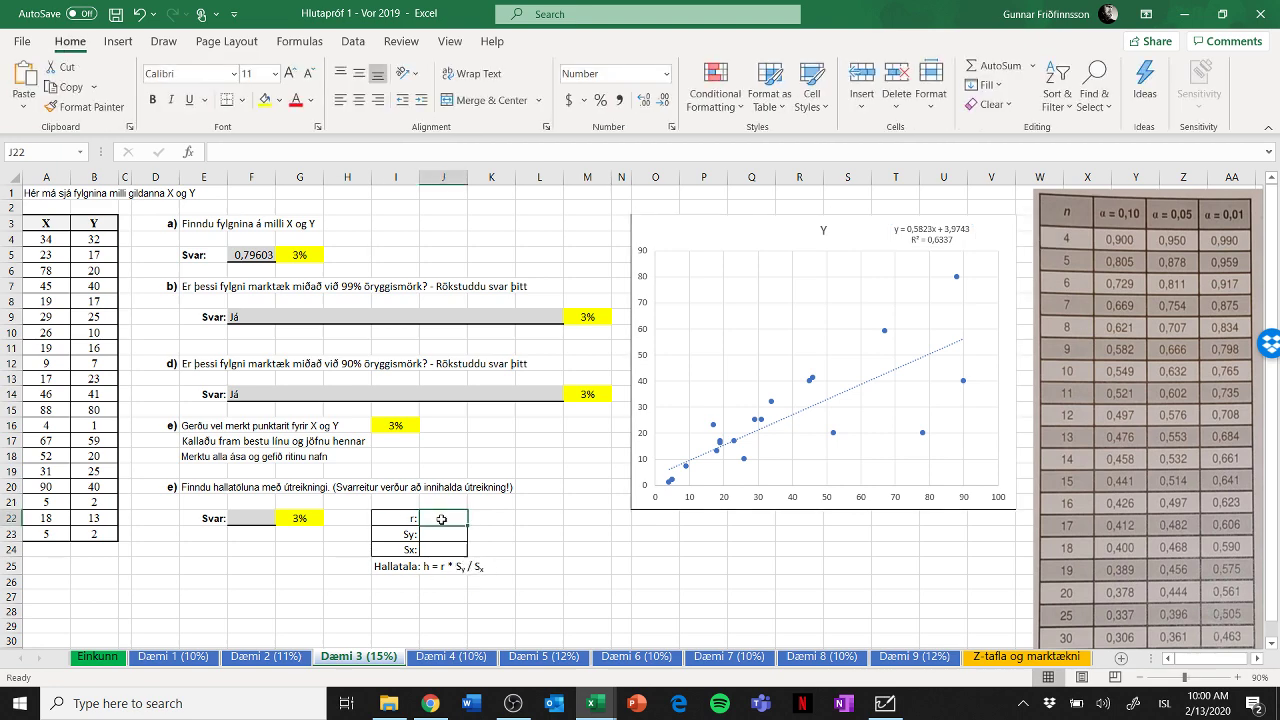
{"action": "type", "text": "="}
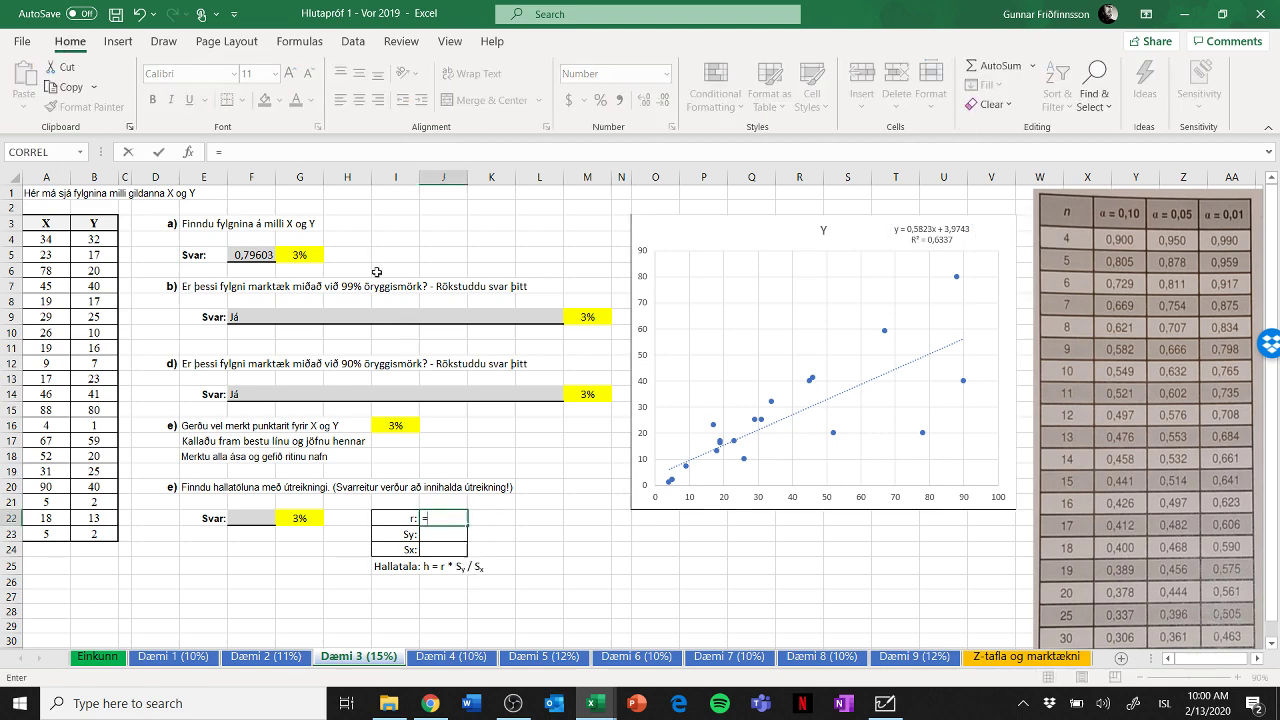
{"action": "left_click", "coordinate": [250, 255]}
{"action": "key", "text": "Return"}
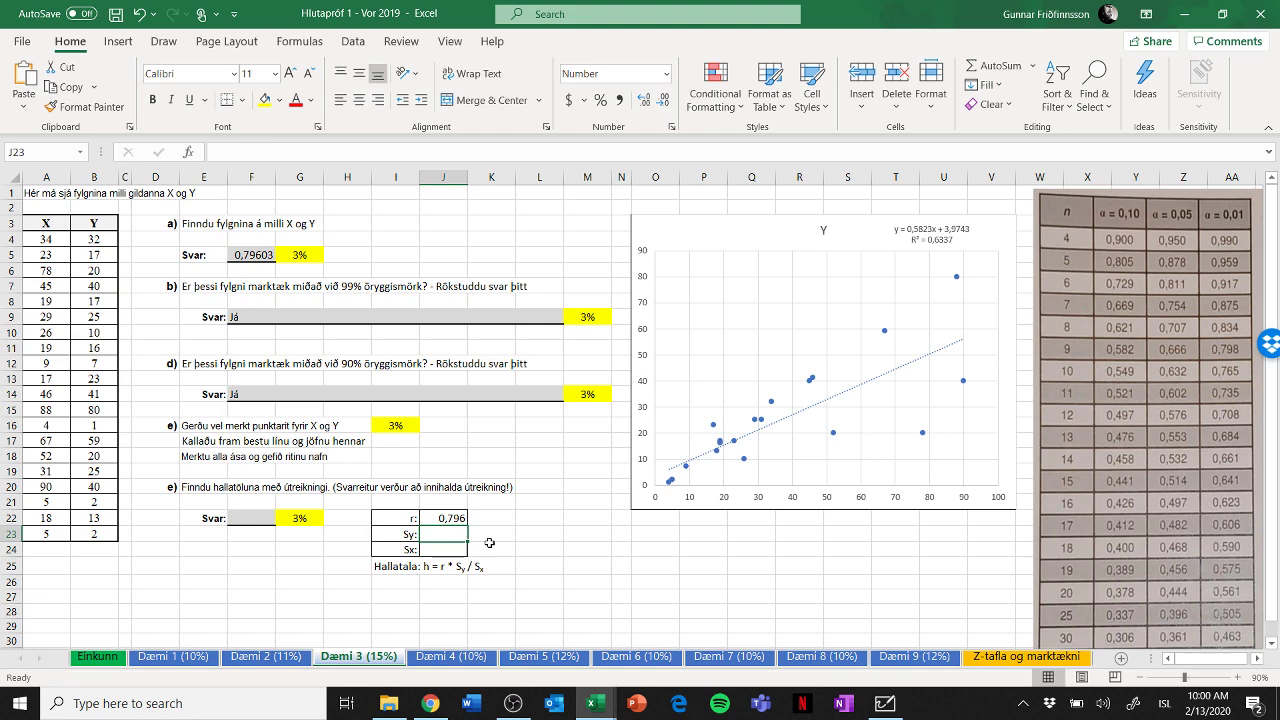
Calculate Sy in J23 as the standard deviation of the Y values, using the STDEV function on B4:B23.
{"action": "left_click", "coordinate": [190, 153]}
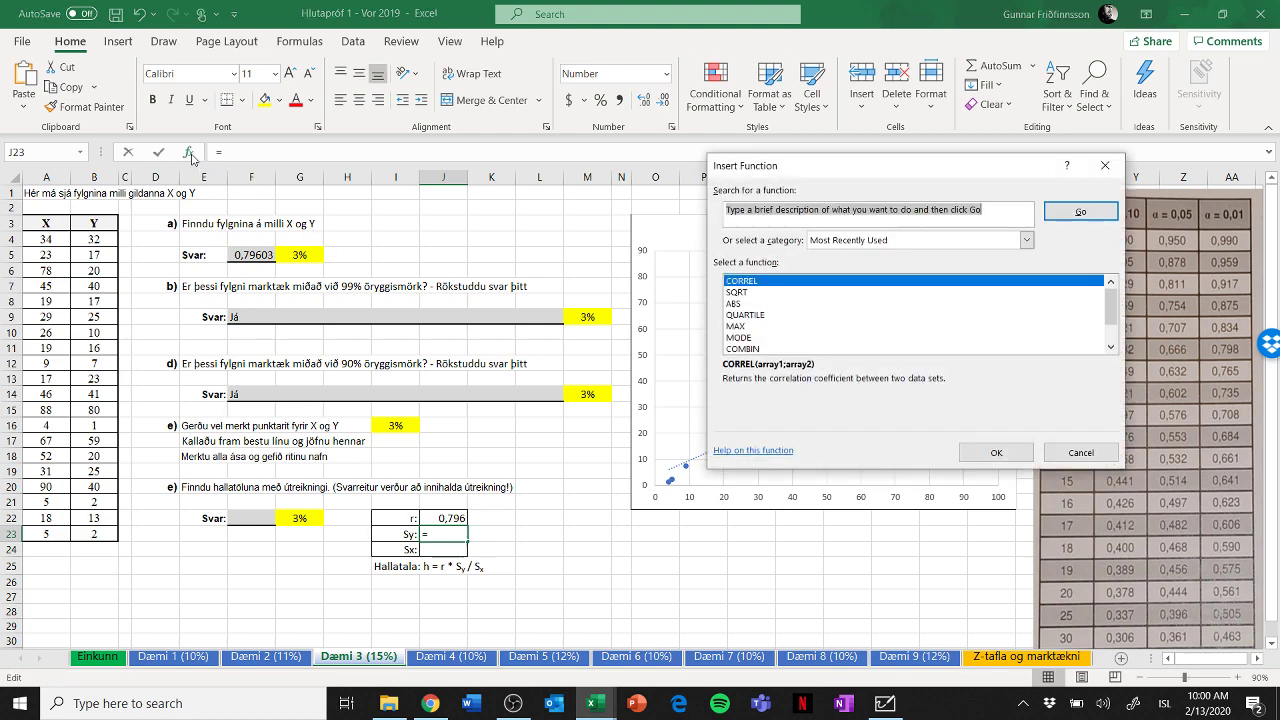
{"action": "left_click", "coordinate": [1025, 238]}
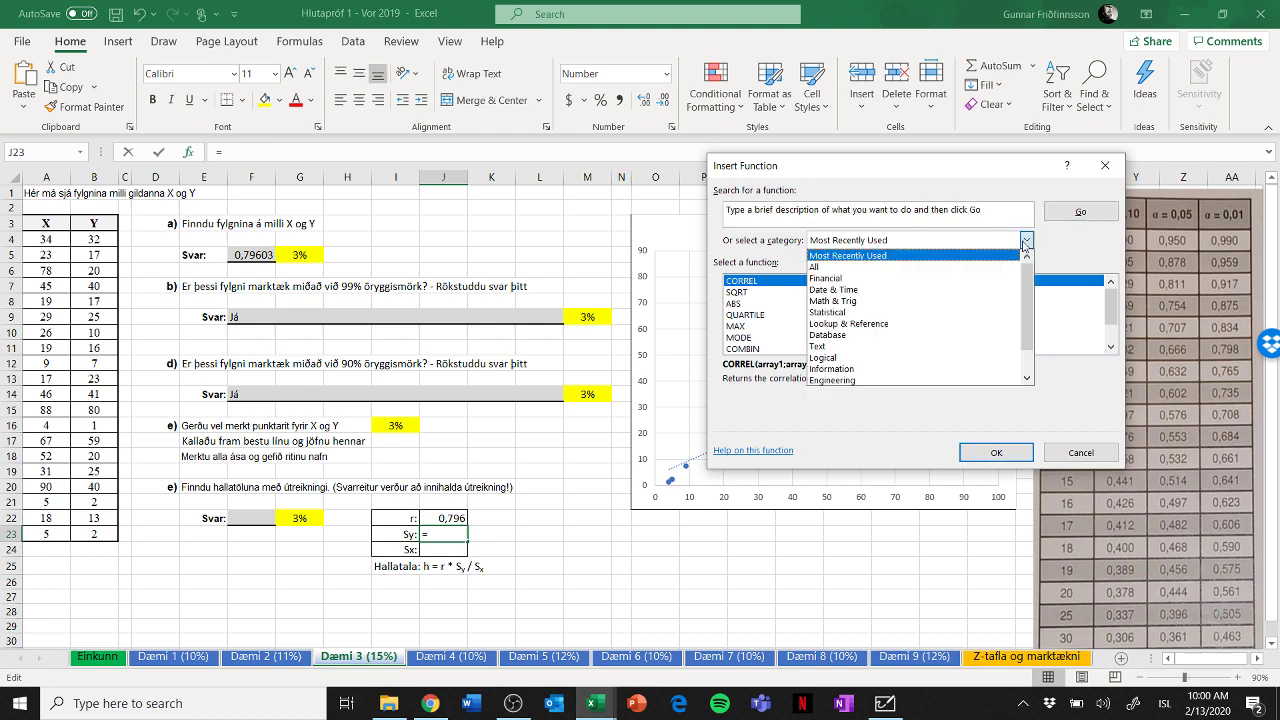
{"action": "left_click", "coordinate": [933, 267]}
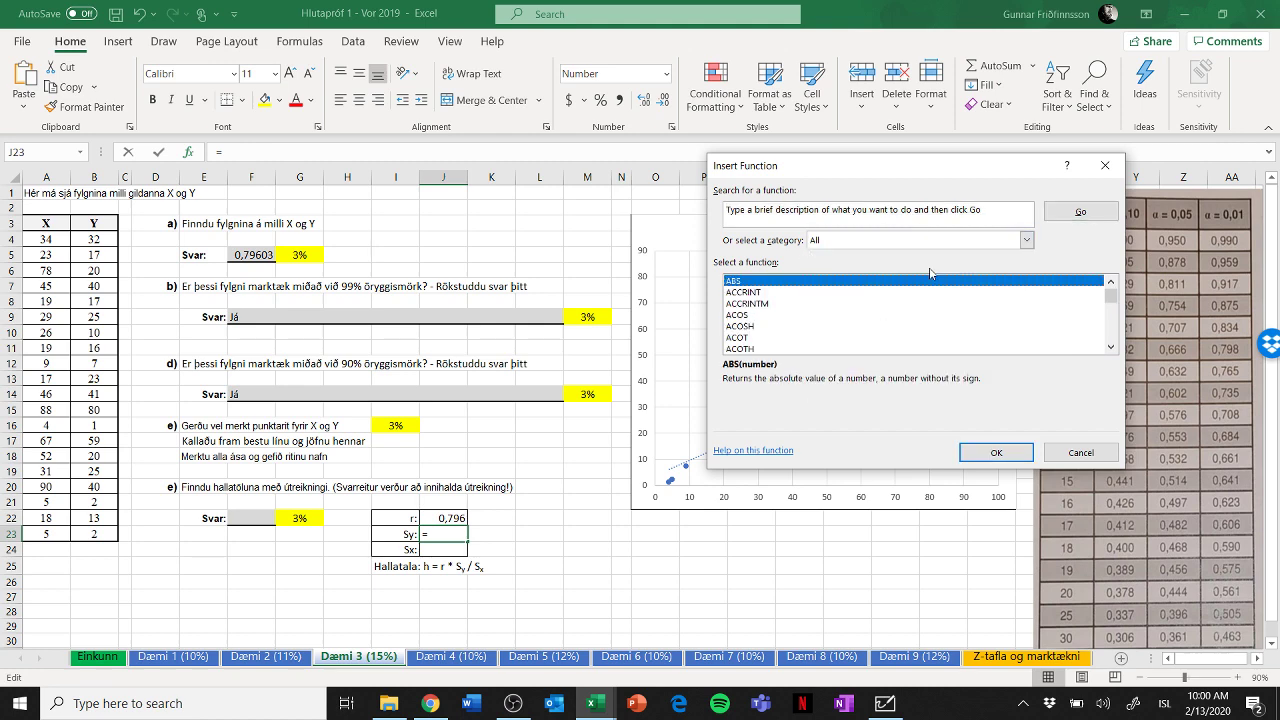
{"action": "left_click", "coordinate": [887, 338]}
{"action": "type", "text": "stdev"}
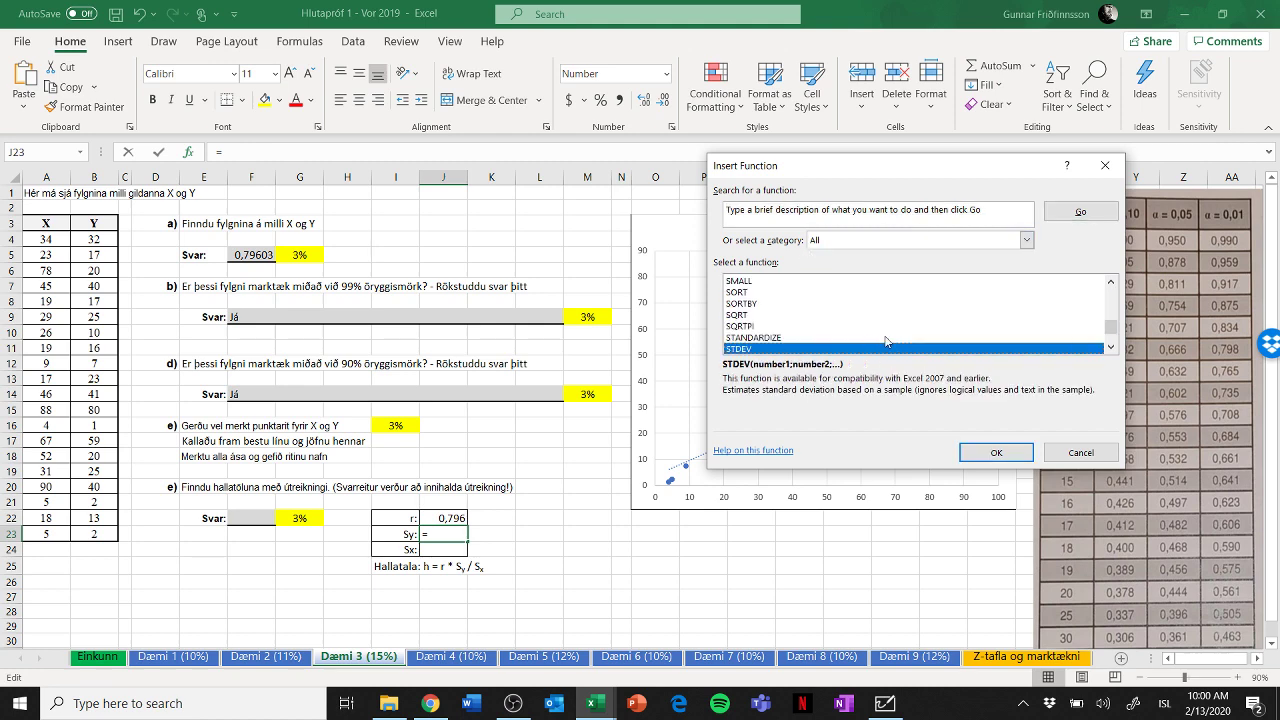
{"action": "left_click", "coordinate": [995, 451]}
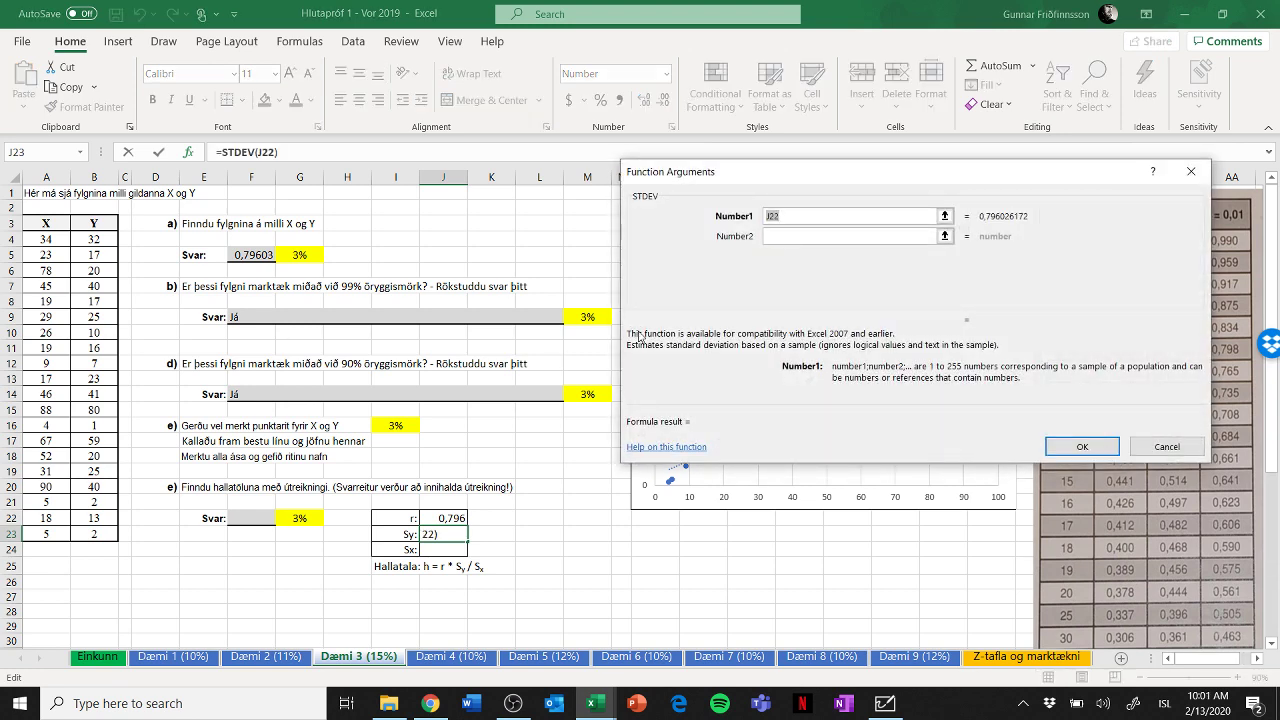
{"action": "left_click_drag", "start_coordinate": [88, 239], "coordinate": [106, 530]}
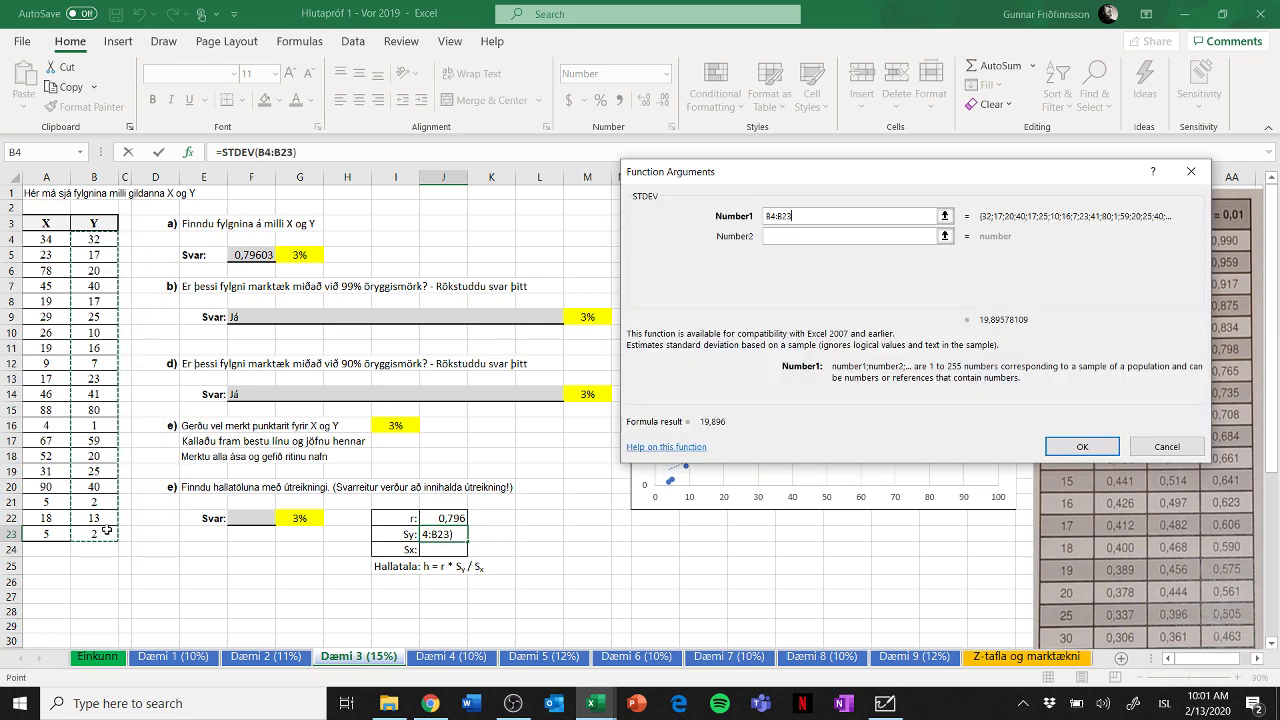
{"action": "left_click", "coordinate": [1084, 445]}
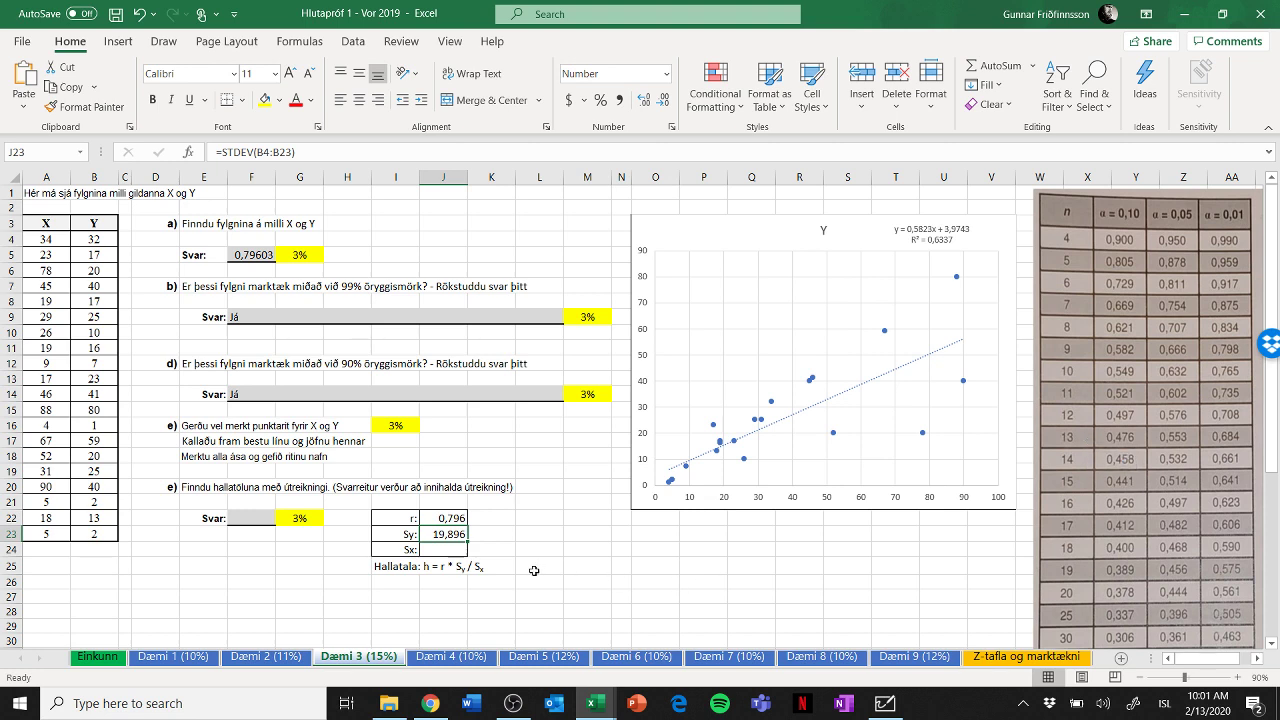
Calculate Sx in J24 as the standard deviation of the X values, using the STDEV function on A4:A23.
{"action": "left_click", "coordinate": [442, 548]}
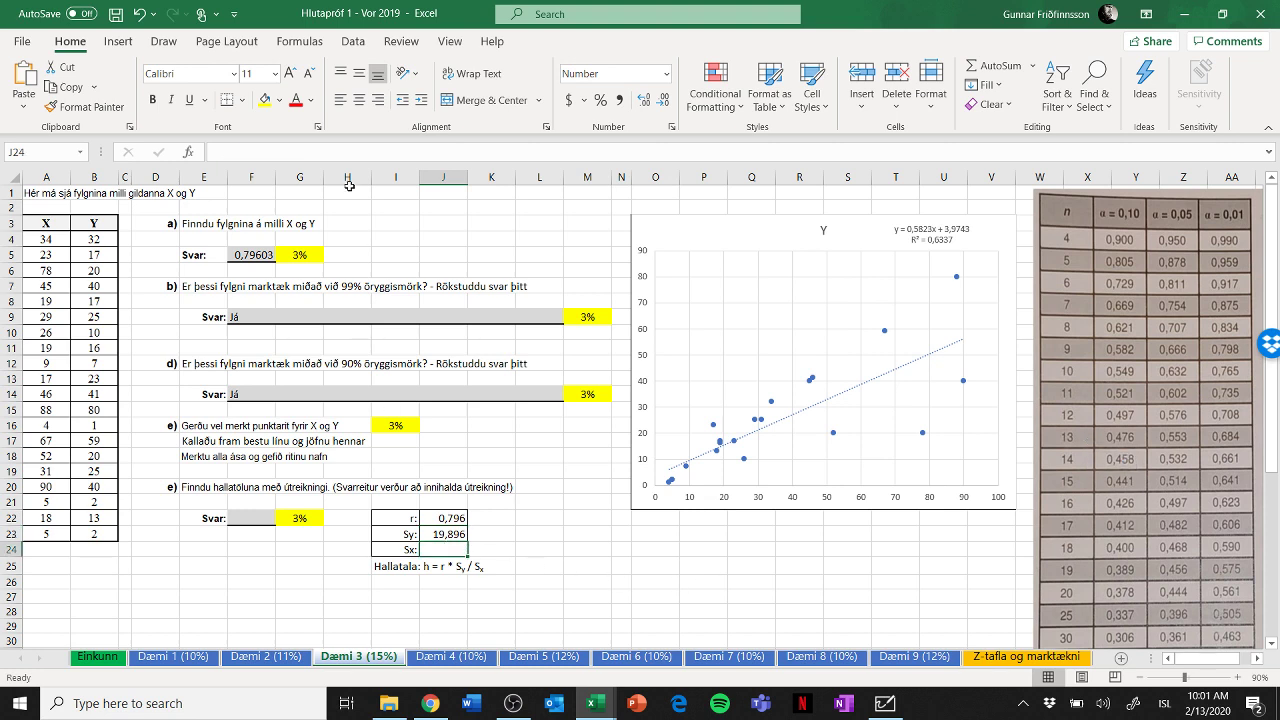
{"action": "left_click", "coordinate": [188, 151]}
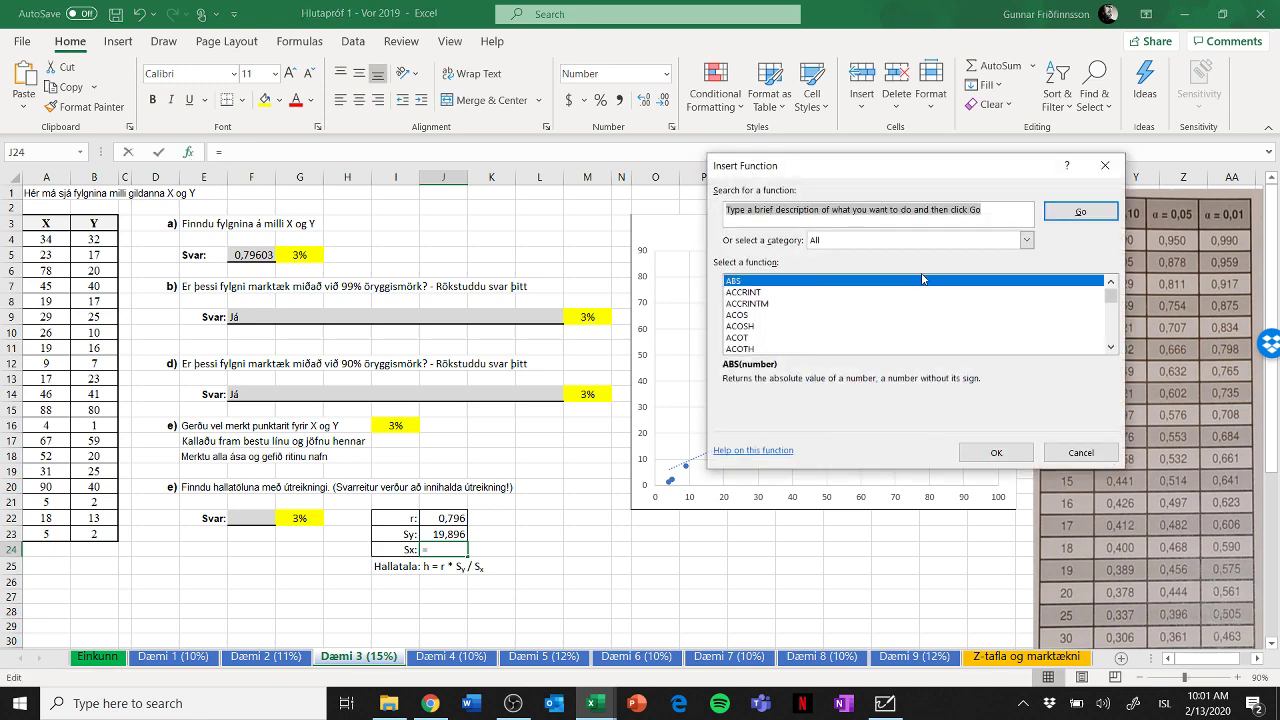
{"action": "left_click", "coordinate": [1026, 241]}
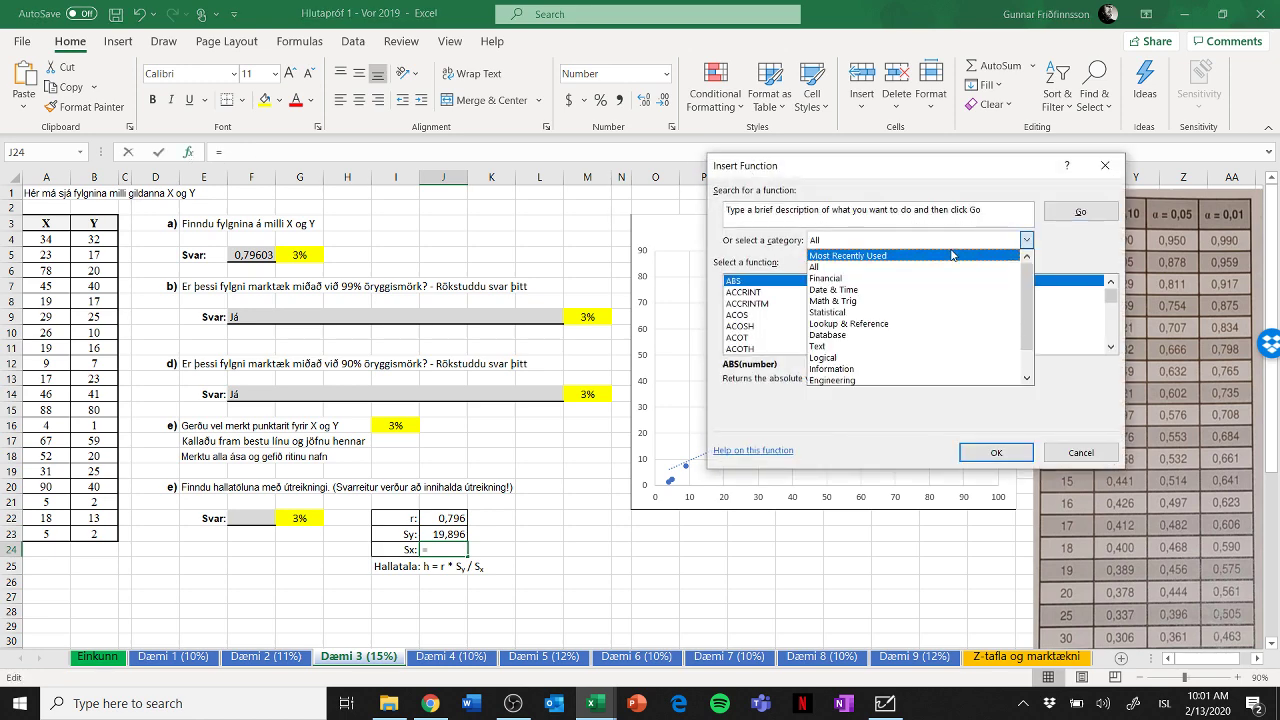
{"action": "left_click", "coordinate": [952, 255]}
{"action": "left_click", "coordinate": [999, 456]}
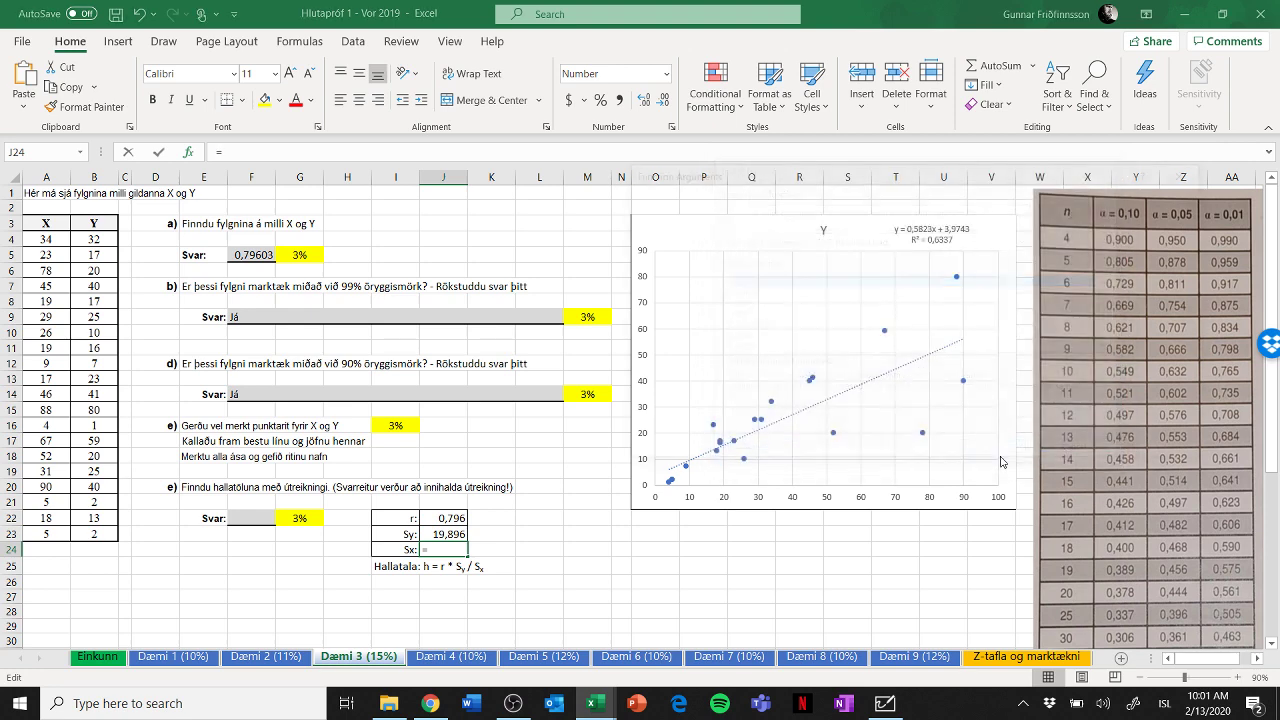
{"action": "left_click_drag", "start_coordinate": [52, 238], "coordinate": [52, 536]}
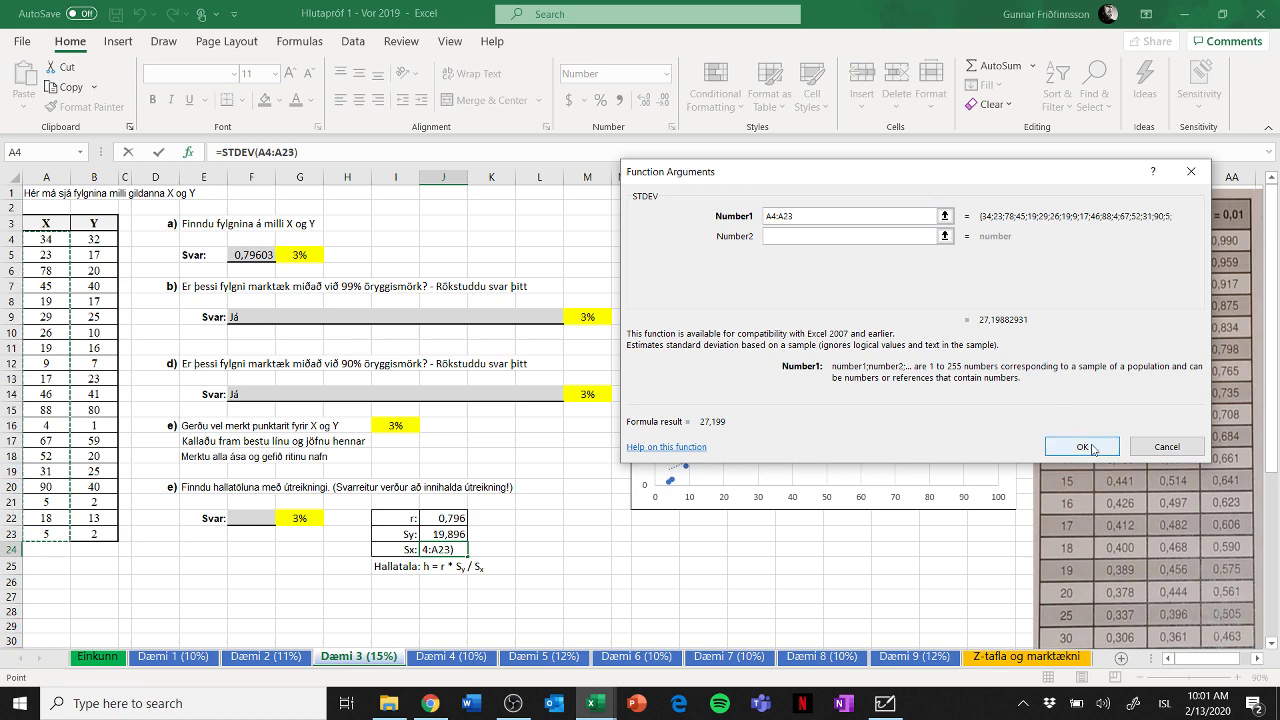
{"action": "left_click", "coordinate": [1083, 446]}
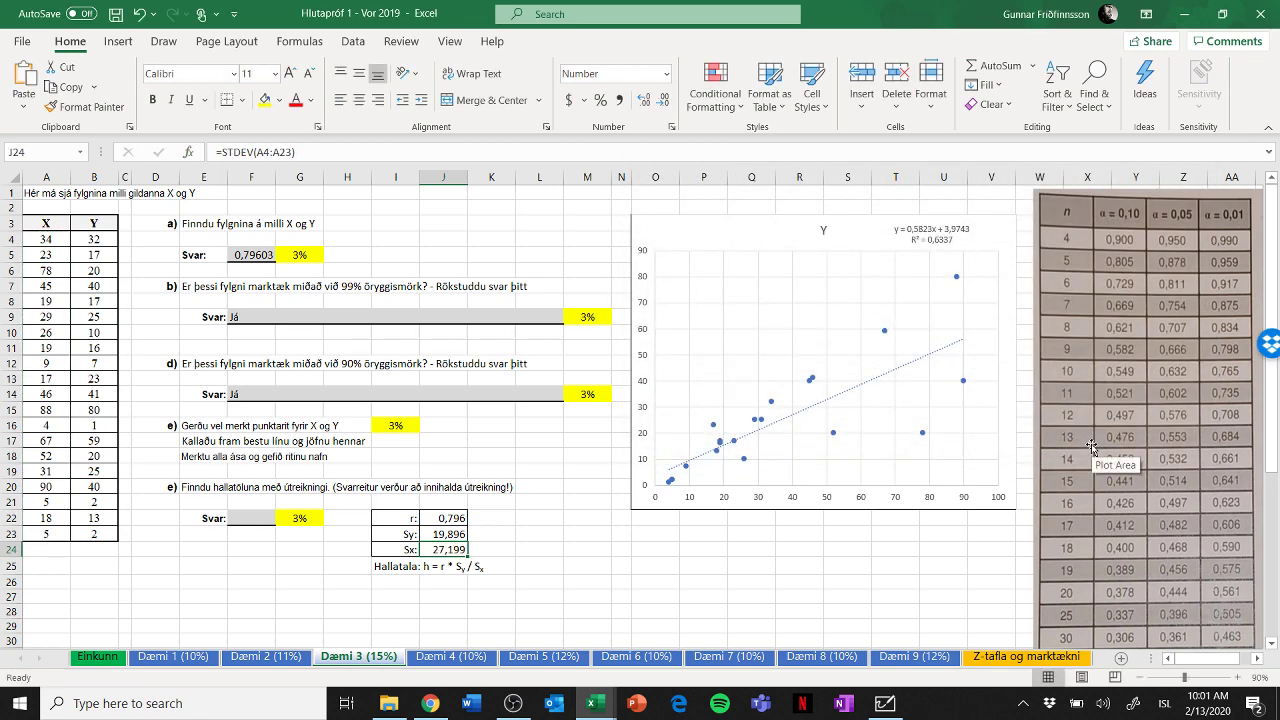
Calculate the slope in answer cell F22 with the formula =J22*J23/J24, and check the entered formula.
{"action": "left_click", "coordinate": [245, 516]}
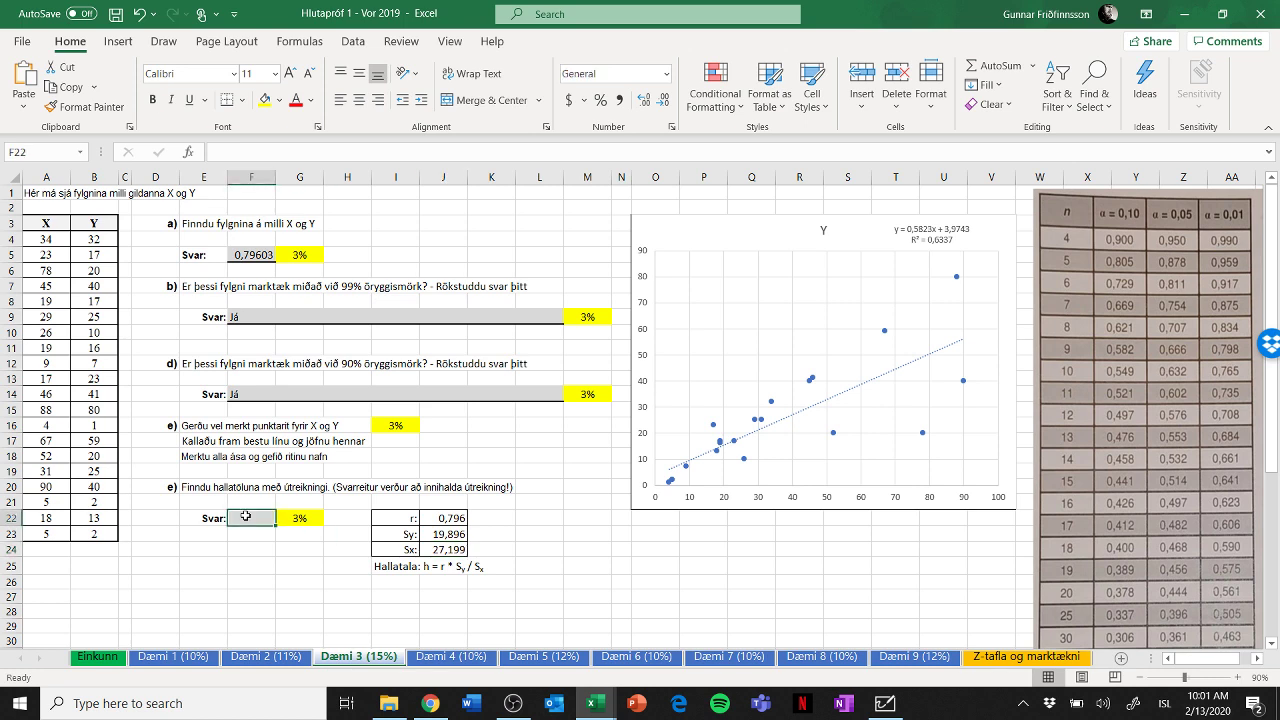
{"action": "type", "text": "="}
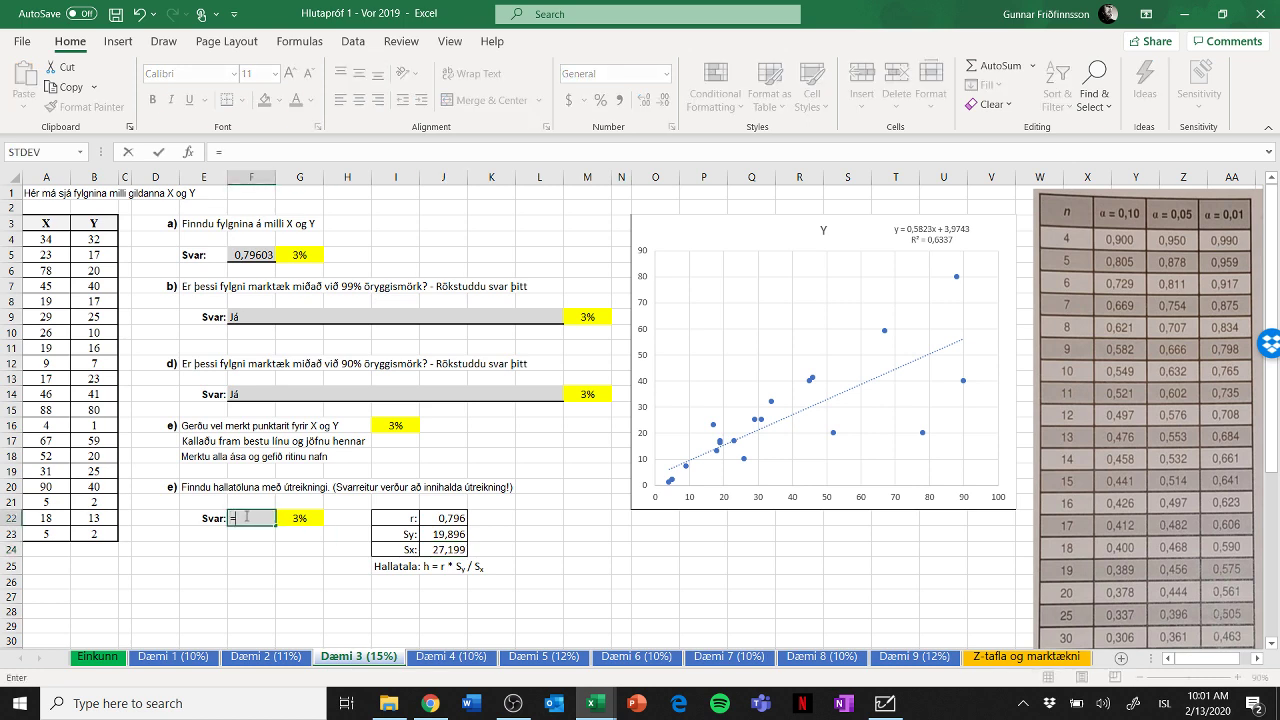
{"action": "left_click", "coordinate": [445, 517]}
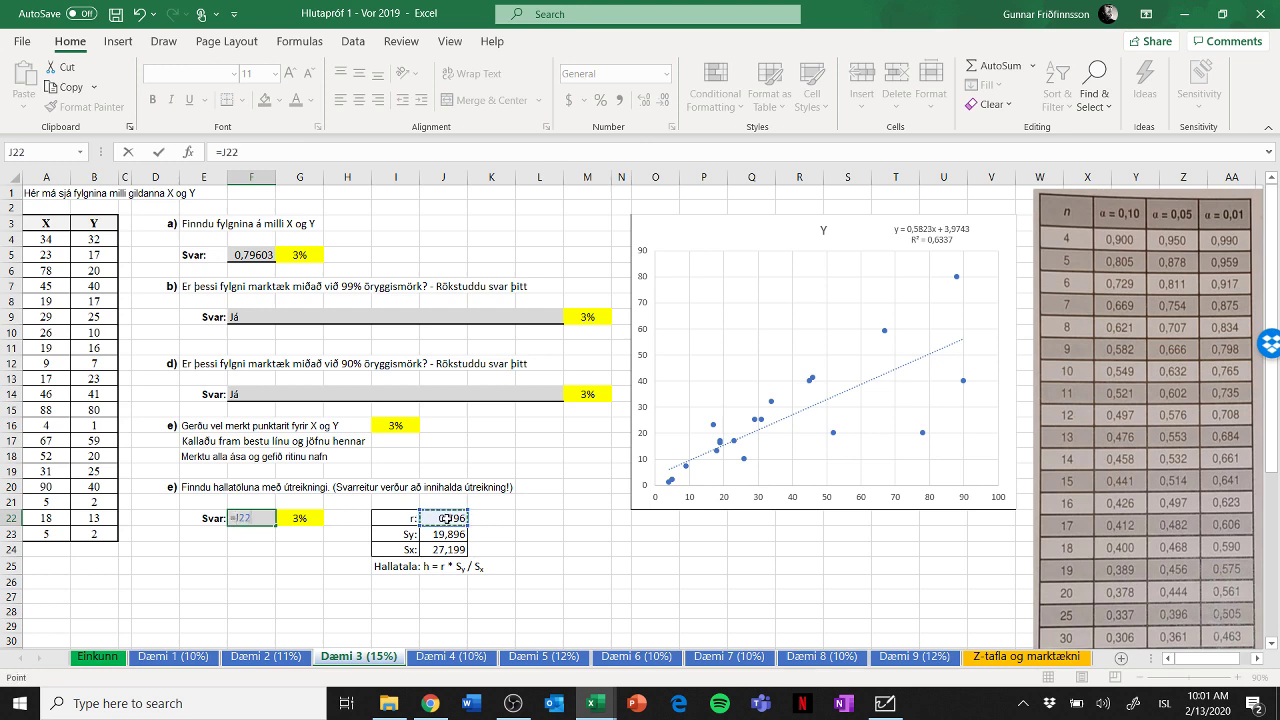
{"action": "type", "text": "*"}
{"action": "left_click", "coordinate": [452, 534]}
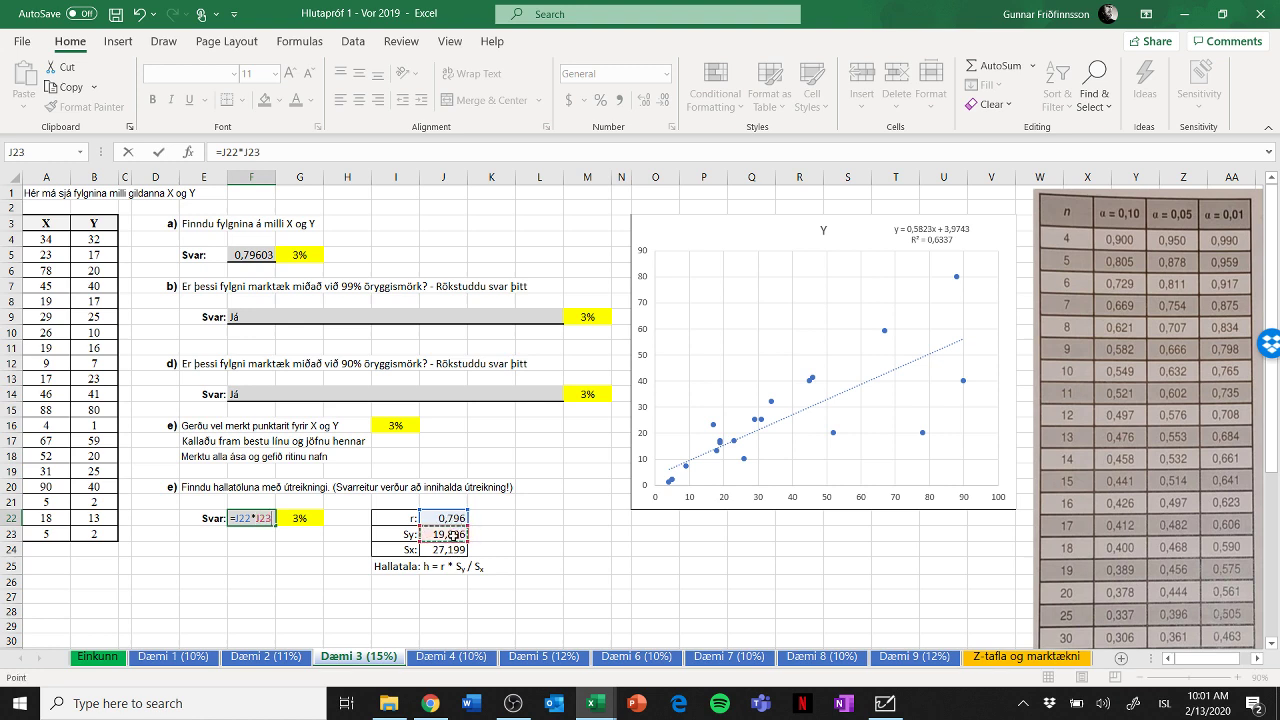
{"action": "type", "text": "/"}
{"action": "left_click", "coordinate": [452, 549]}
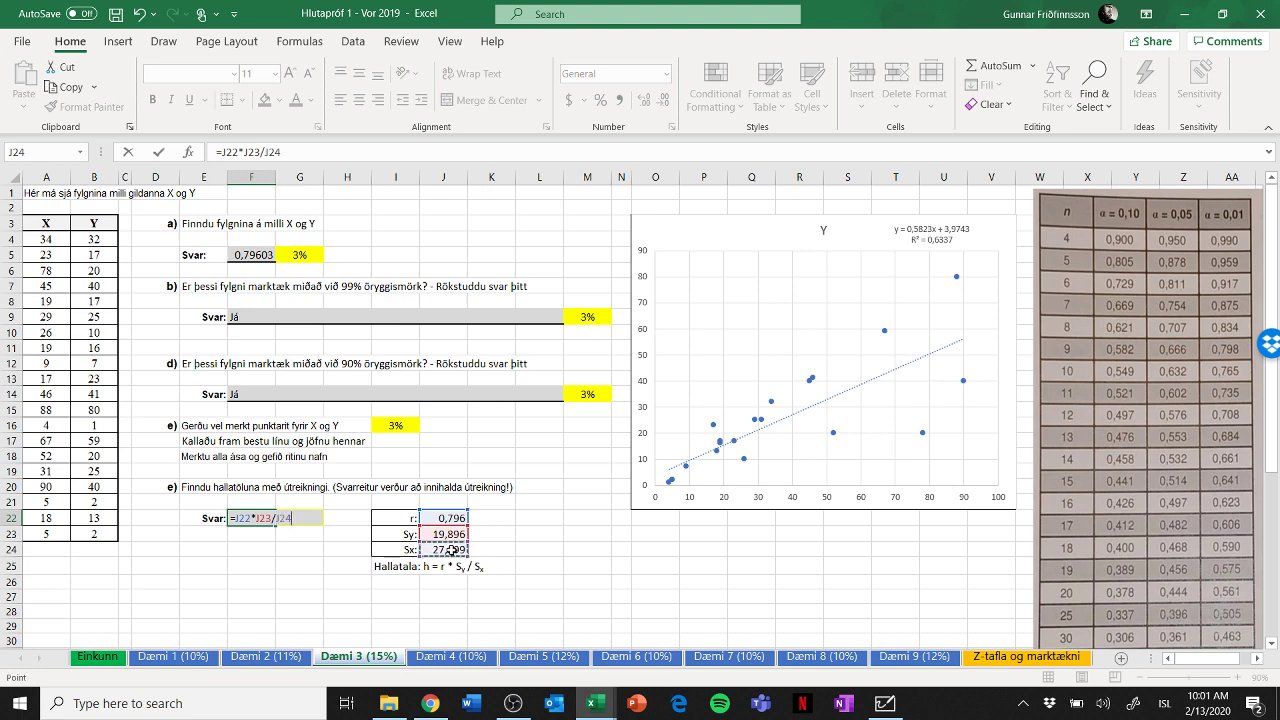
{"action": "key", "text": "Return"}
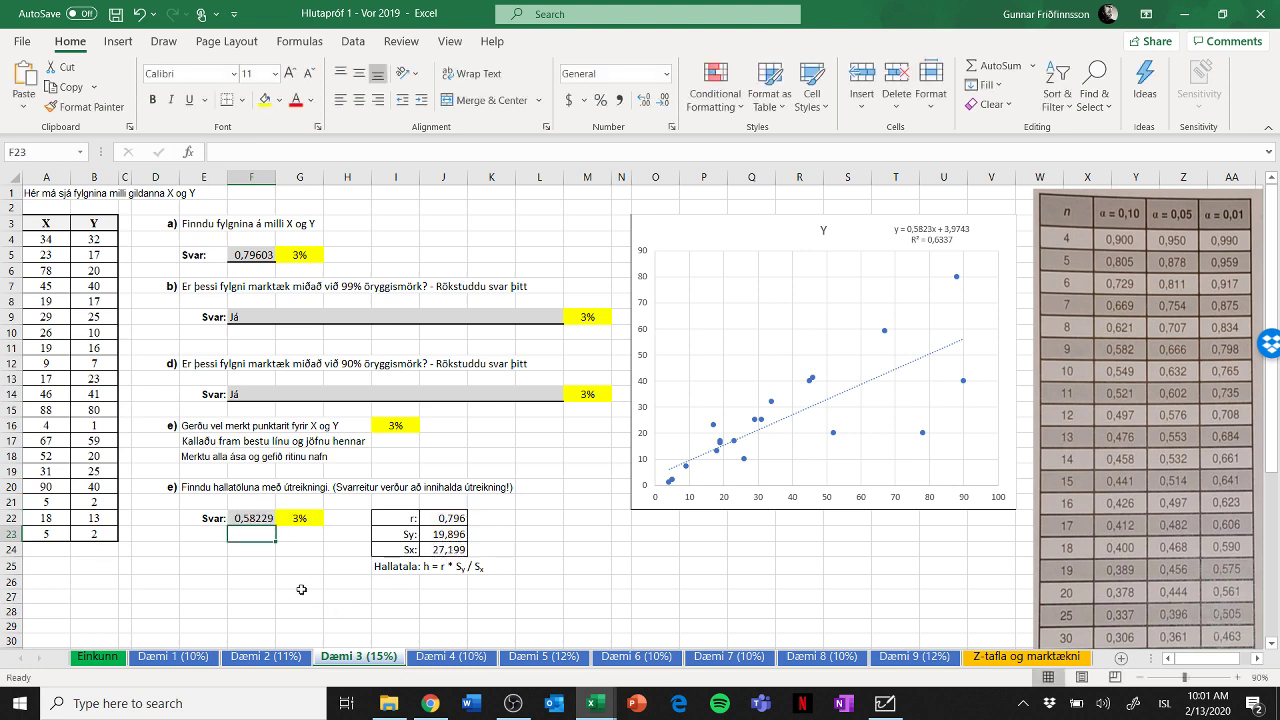
{"action": "left_click", "coordinate": [245, 516]}
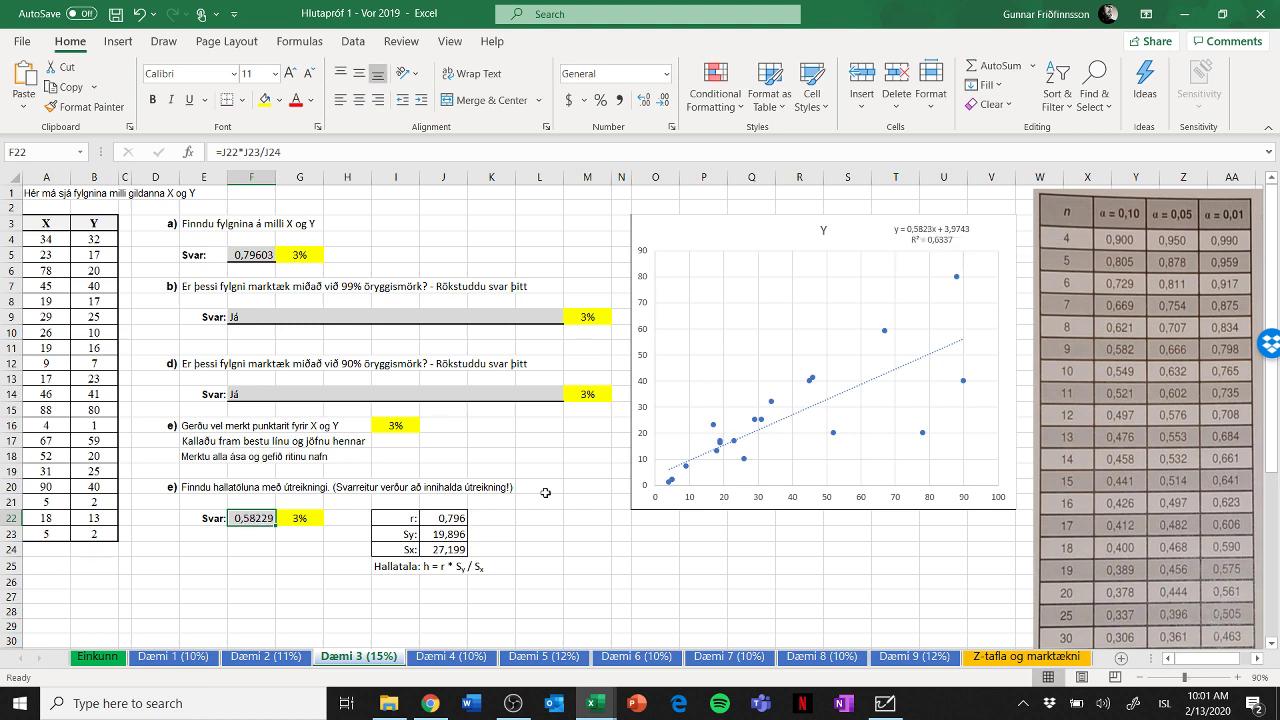
{"action": "left_click", "coordinate": [310, 584]}
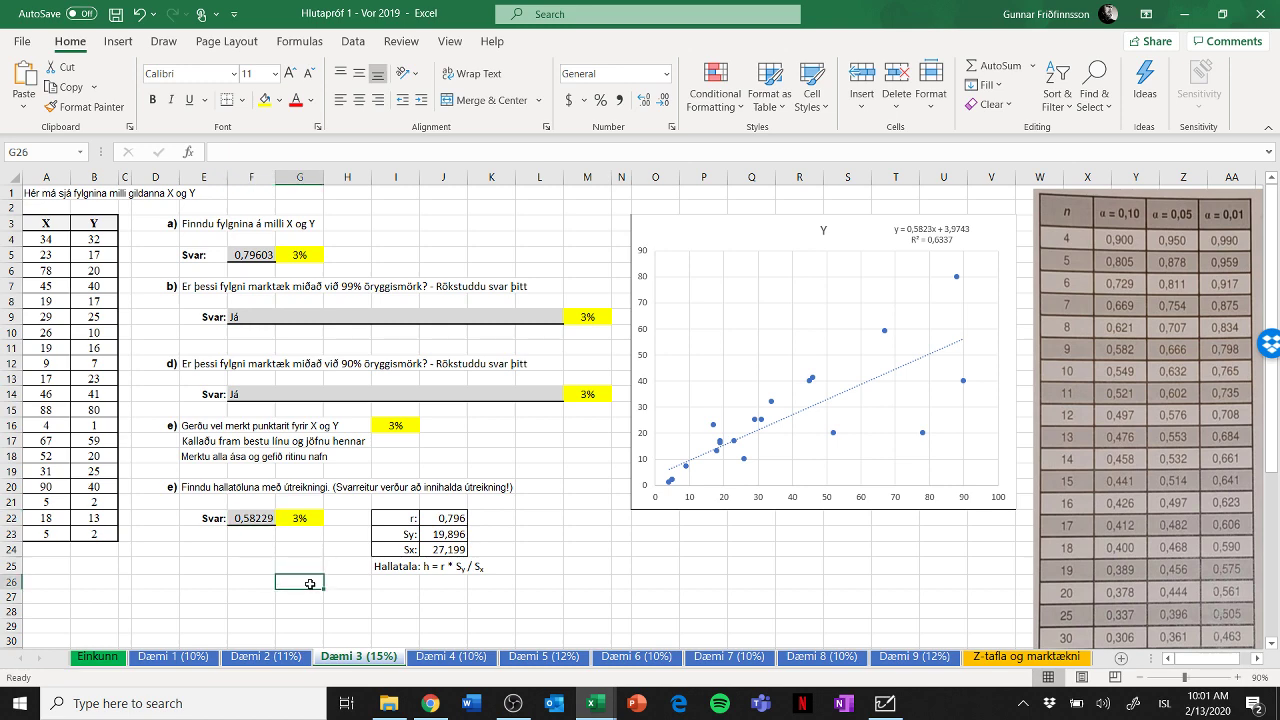